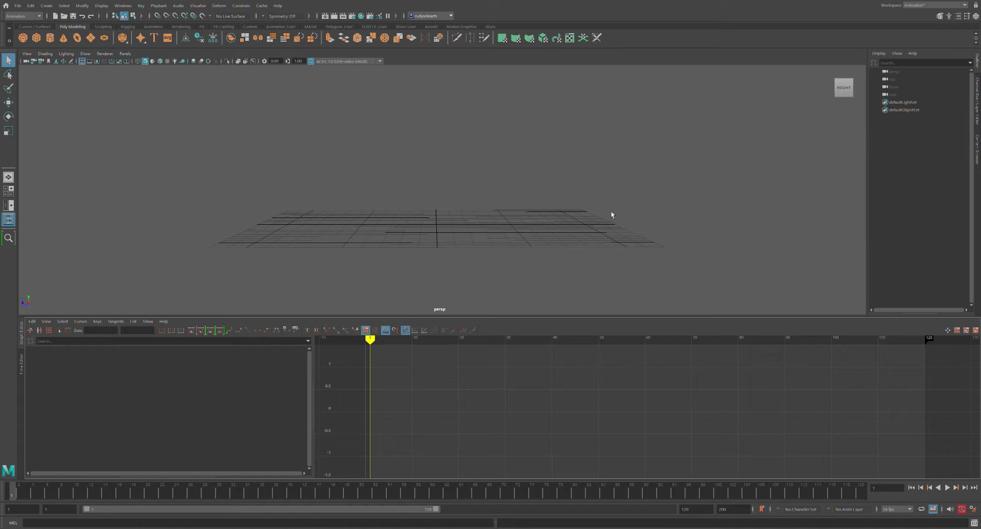
# Turn on two-sided lighting in the perspective view so both of the rig's arms and legs shade correctly.
pyautogui.keyDown('alt'); pyautogui.moveTo(603, 153); pyautogui.dragTo(602, 203, button='middle'); pyautogui.keyUp('alt')
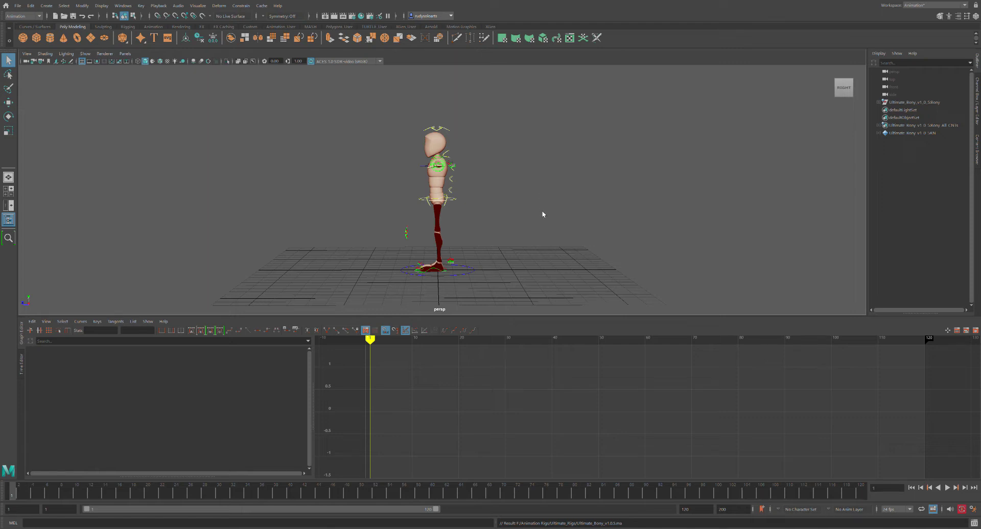
pyautogui.keyDown('alt'); pyautogui.moveTo(525, 221); pyautogui.dragTo(546, 205); pyautogui.keyUp('alt')
pyautogui.scroll(3, 541, 186)
pyautogui.keyDown('alt'); pyautogui.moveTo(571, 190); pyautogui.dragTo(551, 164, button='middle'); pyautogui.keyUp('alt')
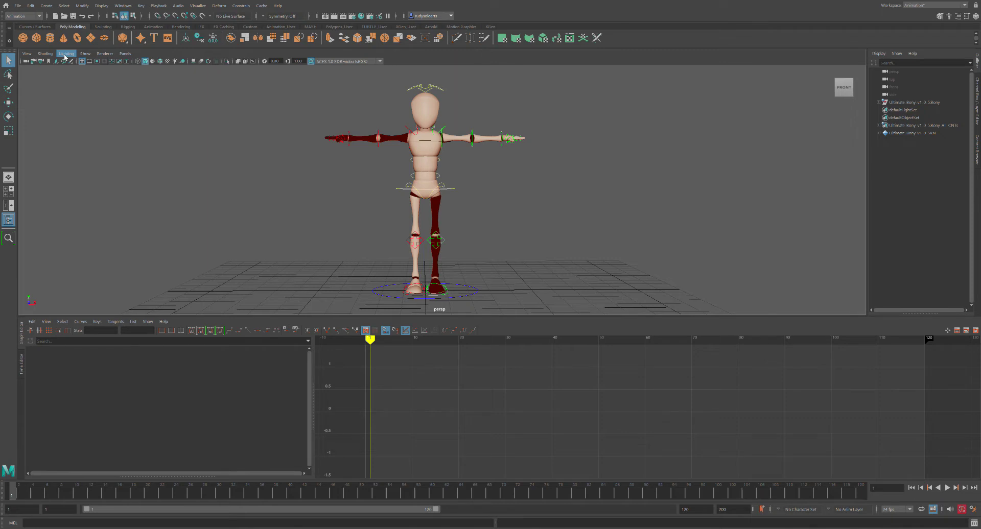
pyautogui.click(102, 110)
pyautogui.keyDown('alt'); pyautogui.moveTo(324, 193); pyautogui.dragTo(350, 200); pyautogui.keyUp('alt')
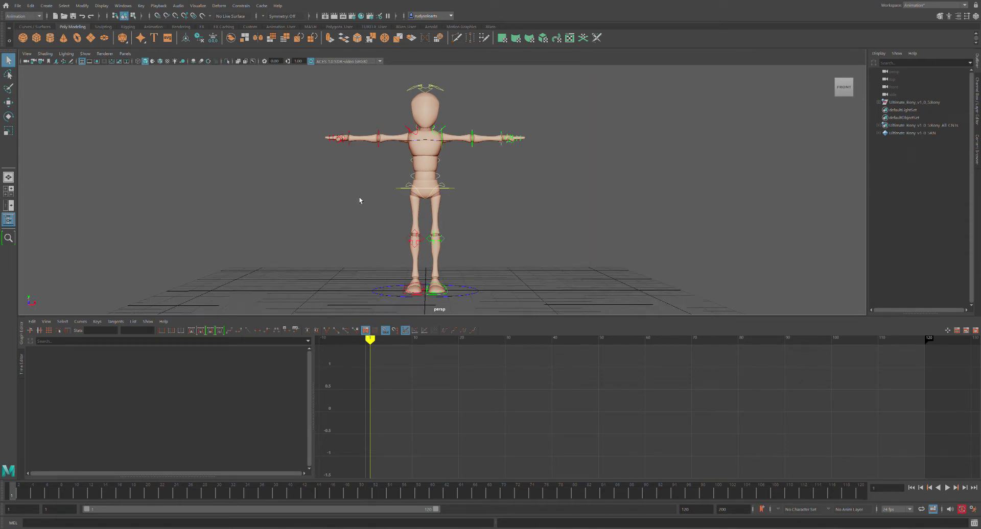
# Switch two-sided lighting off and back on to compare the shading of the rig's limbs.
pyautogui.moveTo(531, 198)
pyautogui.keyDown('alt'); pyautogui.mouseDown(button='middle')
pyautogui.moveTo(530, 188)
pyautogui.moveTo(532, 198)
pyautogui.mouseUp(button='middle'); pyautogui.keyUp('alt')
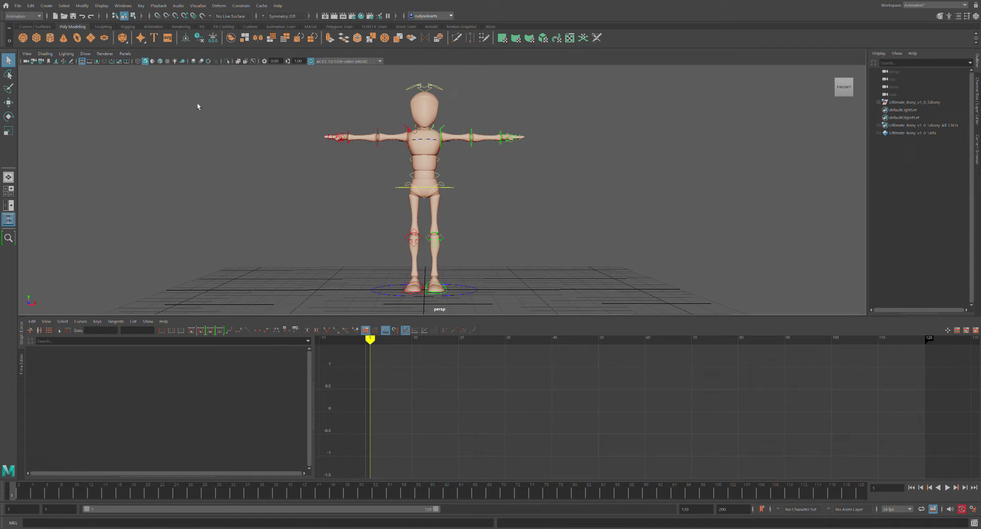
pyautogui.click(82, 110)
pyautogui.keyDown('alt'); pyautogui.moveTo(480, 176); pyautogui.dragTo(474, 179); pyautogui.keyUp('alt')
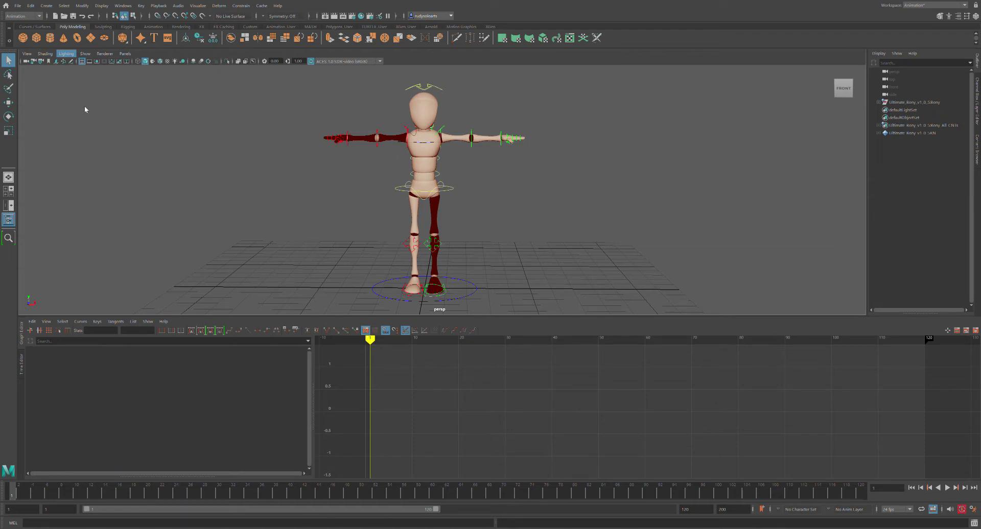
pyautogui.click(101, 109)
# Select the rig's root control at the hips and move it down so the character crouches over its planted feet.
pyautogui.moveTo(401, 203)
pyautogui.keyDown('alt'); pyautogui.mouseDown()
pyautogui.moveTo(434, 205)
pyautogui.moveTo(406, 203)
pyautogui.mouseUp(); pyautogui.keyUp('alt')
pyautogui.scroll(-3, 407, 203)
pyautogui.keyDown('alt'); pyautogui.moveTo(532, 212); pyautogui.dragTo(551, 212, button='middle'); pyautogui.keyUp('alt')
pyautogui.keyDown('alt'); pyautogui.moveTo(551, 212); pyautogui.dragTo(551, 212); pyautogui.keyUp('alt')
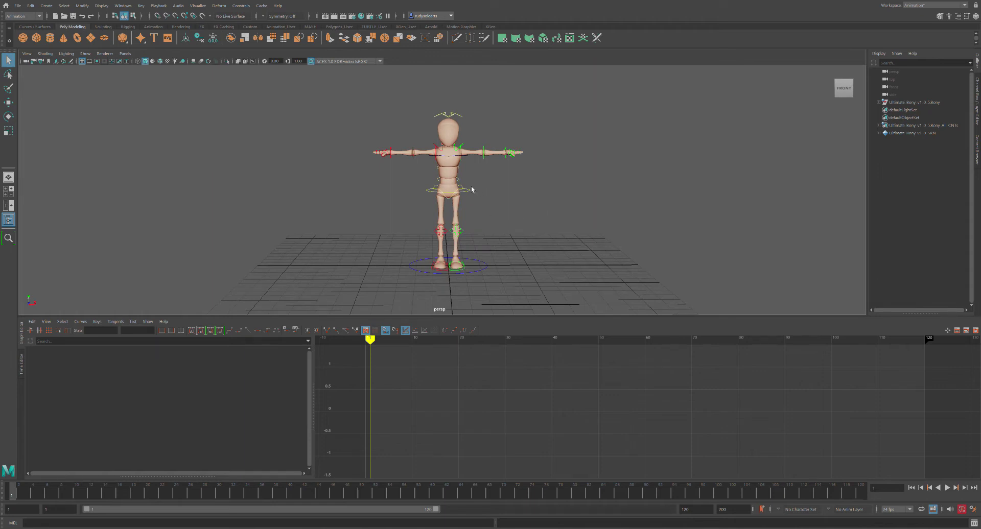
pyautogui.click(481, 204)
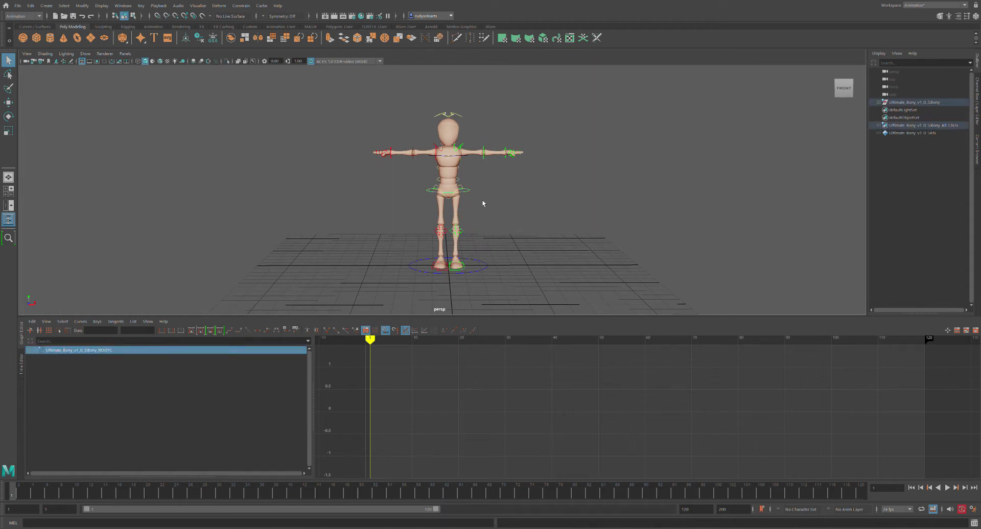
pyautogui.press('w')
pyautogui.moveTo(452, 157); pyautogui.dragTo(474, 172)
pyautogui.moveTo(491, 207); pyautogui.dragTo(443, 207)
pyautogui.moveTo(500, 221)
pyautogui.mouseDown(button='middle')
pyautogui.moveTo(575, 223)
pyautogui.moveTo(409, 225)
pyautogui.moveTo(509, 231)
pyautogui.moveTo(480, 232)
pyautogui.moveTo(492, 228)
pyautogui.mouseUp(button='middle')
pyautogui.keyDown('alt'); pyautogui.moveTo(492, 228); pyautogui.dragTo(540, 221); pyautogui.keyUp('alt')
pyautogui.keyDown('alt'); pyautogui.moveTo(535, 222); pyautogui.dragTo(504, 209); pyautogui.keyUp('alt')
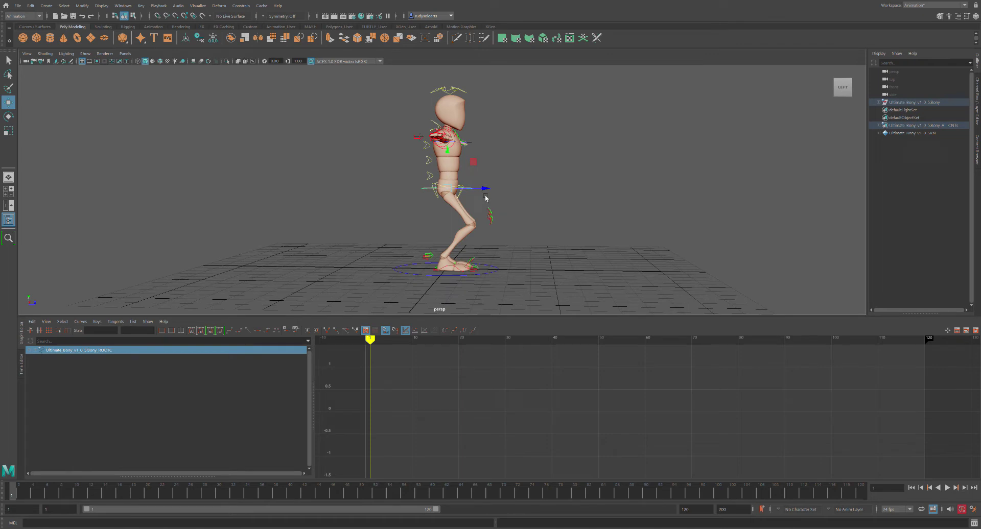
# Raise the root control until the legs straighten, and adjust its height to leave a slight bend in the knees.
pyautogui.moveTo(454, 163); pyautogui.dragTo(452, 138)
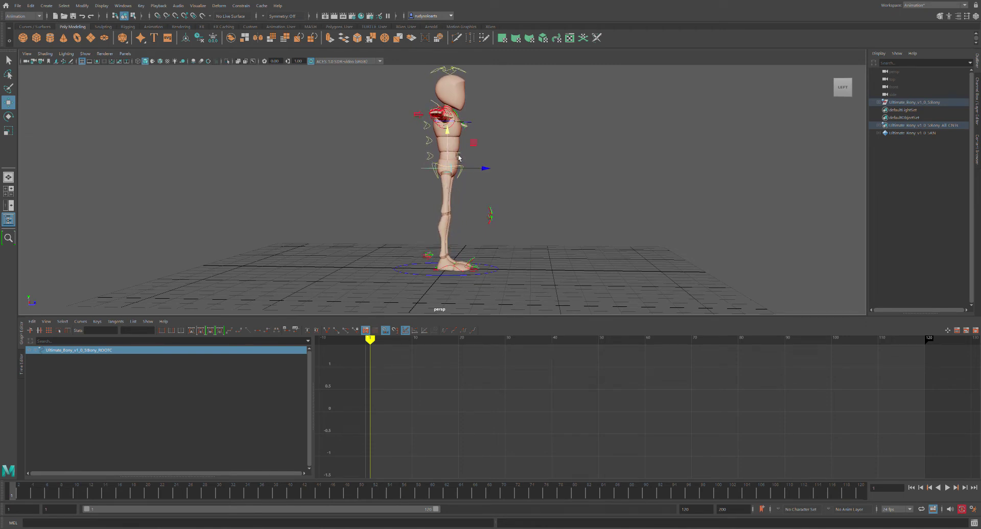
pyautogui.scroll(4, 471, 164)
pyautogui.keyDown('alt'); pyautogui.moveTo(521, 168); pyautogui.dragTo(532, 132, button='middle'); pyautogui.keyUp('alt')
pyautogui.moveTo(532, 132)
pyautogui.keyDown('alt'); pyautogui.mouseDown()
pyautogui.moveTo(548, 134)
pyautogui.moveTo(532, 134)
pyautogui.mouseUp(); pyautogui.keyUp('alt')
pyautogui.keyDown('alt'); pyautogui.moveTo(534, 136); pyautogui.dragTo(530, 145, button='middle'); pyautogui.keyUp('alt')
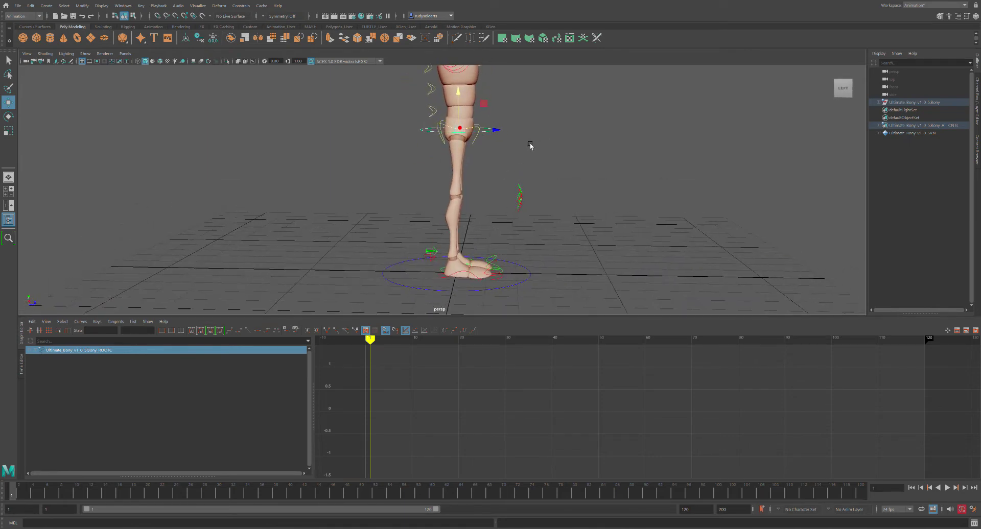
pyautogui.moveTo(463, 94); pyautogui.dragTo(498, 140)
pyautogui.press('e')
pyautogui.scroll(-4, 498, 139)
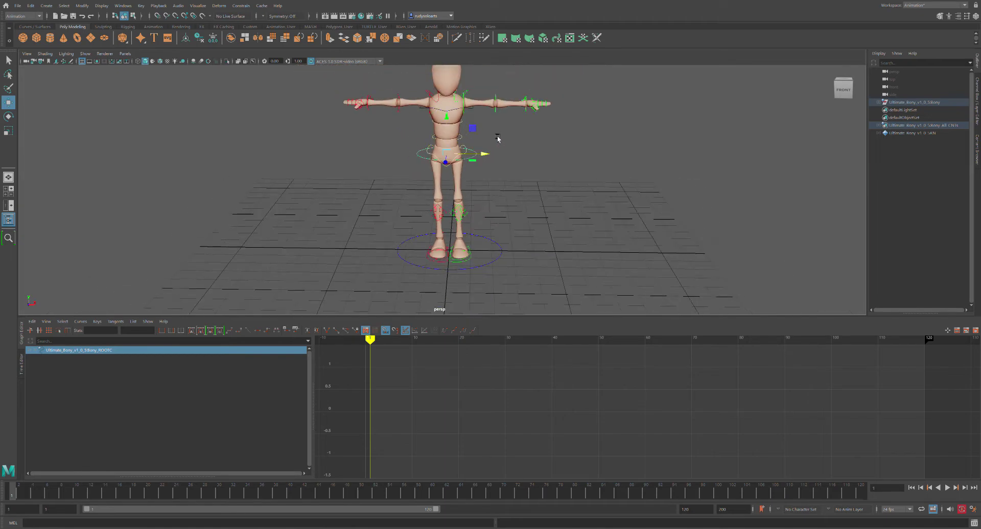
pyautogui.keyDown('alt'); pyautogui.moveTo(498, 139); pyautogui.dragTo(526, 192, button='middle'); pyautogui.keyUp('alt')
pyautogui.keyDown('alt'); pyautogui.moveTo(526, 192); pyautogui.dragTo(517, 163); pyautogui.keyUp('alt')
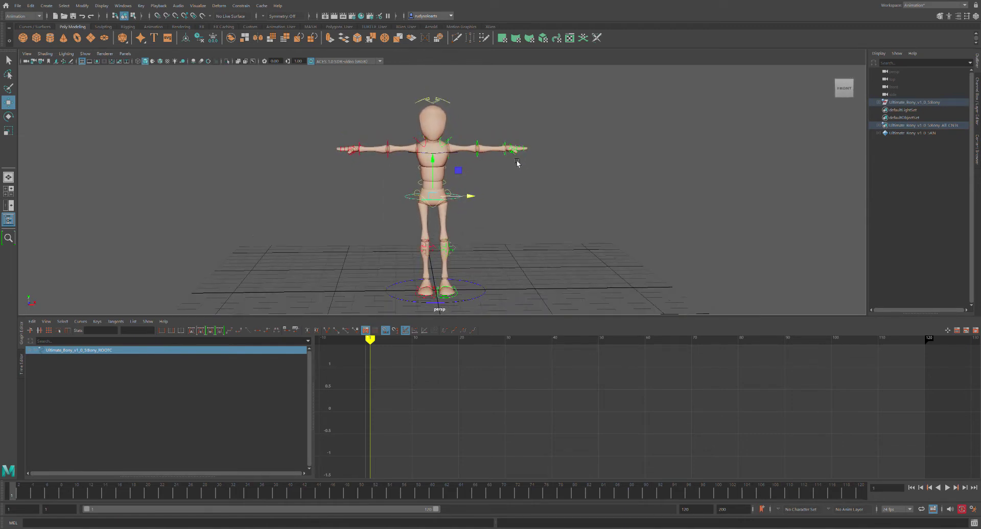
# Select the left clavicle control and rotate it upward to lift the shoulder.
pyautogui.click(472, 152)
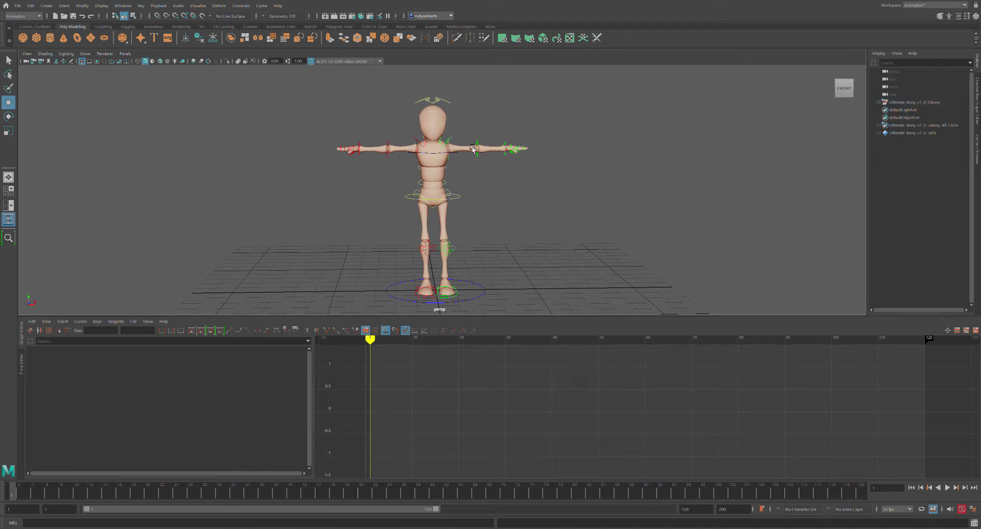
pyautogui.click(449, 146)
pyautogui.scroll(5, 472, 123)
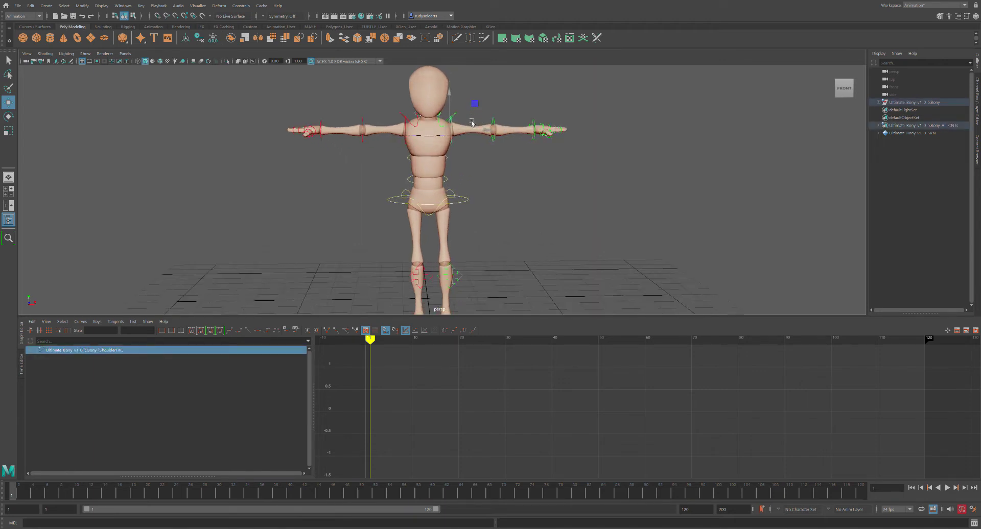
pyautogui.keyDown('alt'); pyautogui.moveTo(477, 132); pyautogui.dragTo(506, 222, button='middle'); pyautogui.keyUp('alt')
pyautogui.keyDown('alt'); pyautogui.moveTo(506, 223); pyautogui.dragTo(484, 192); pyautogui.keyUp('alt')
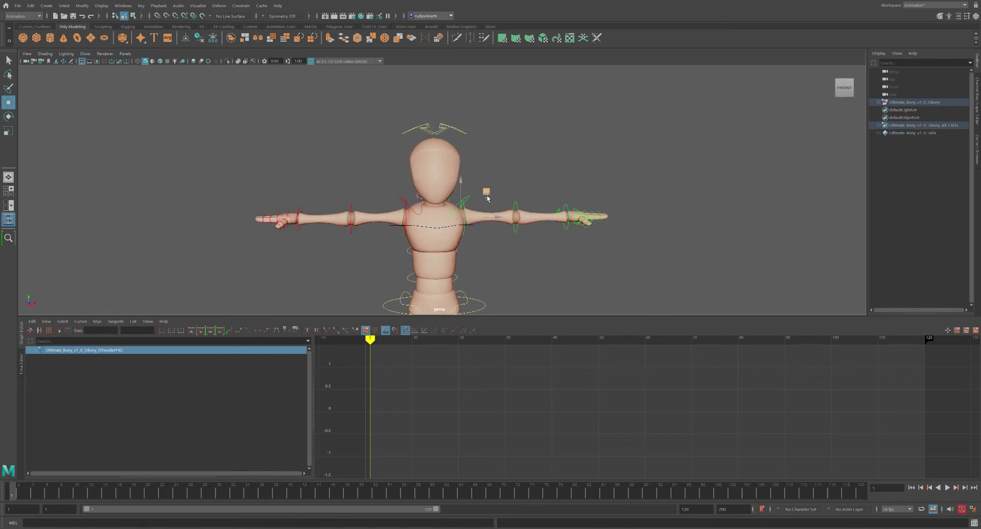
pyautogui.click(522, 202)
pyautogui.click(472, 215)
pyautogui.press('e')
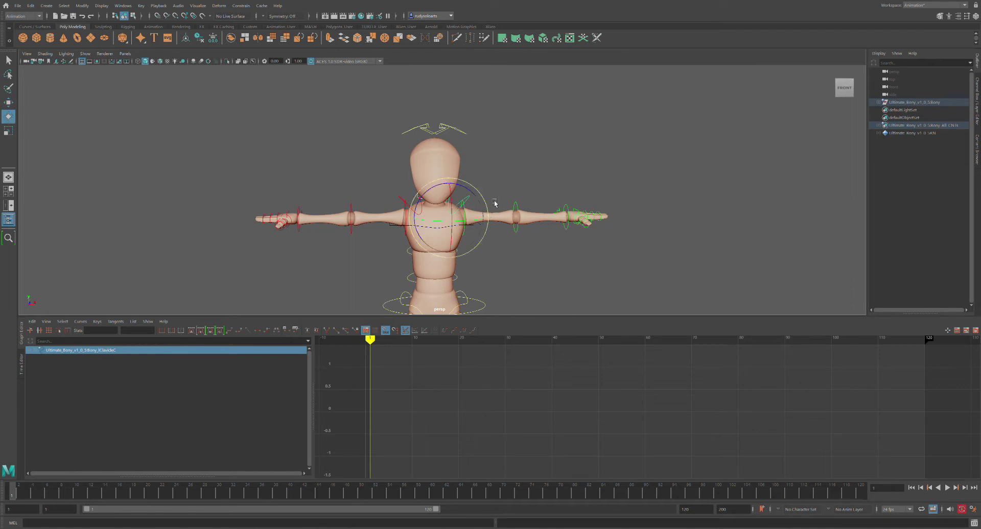
pyautogui.moveTo(482, 196)
pyautogui.mouseDown()
pyautogui.moveTo(464, 184)
pyautogui.moveTo(481, 215)
pyautogui.moveTo(477, 198)
pyautogui.mouseUp()
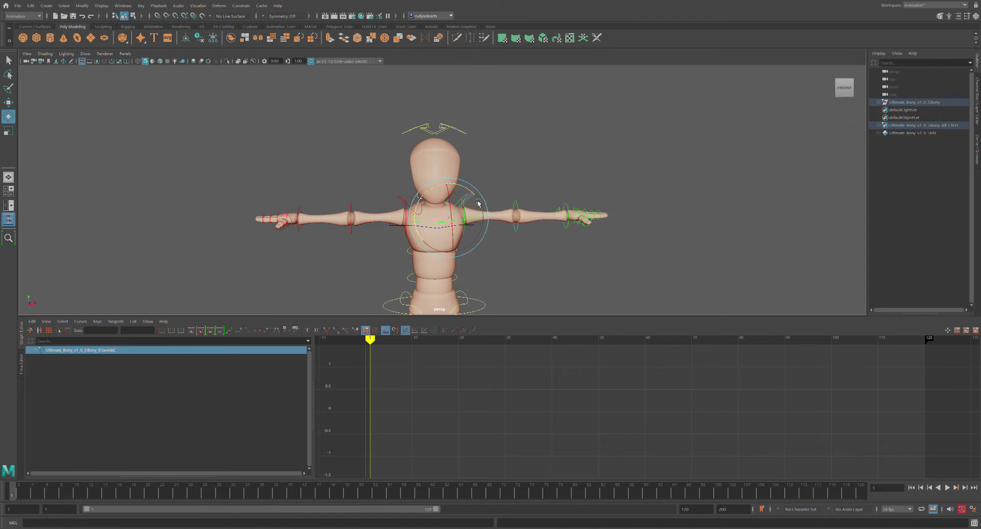
pyautogui.scroll(6, 504, 213)
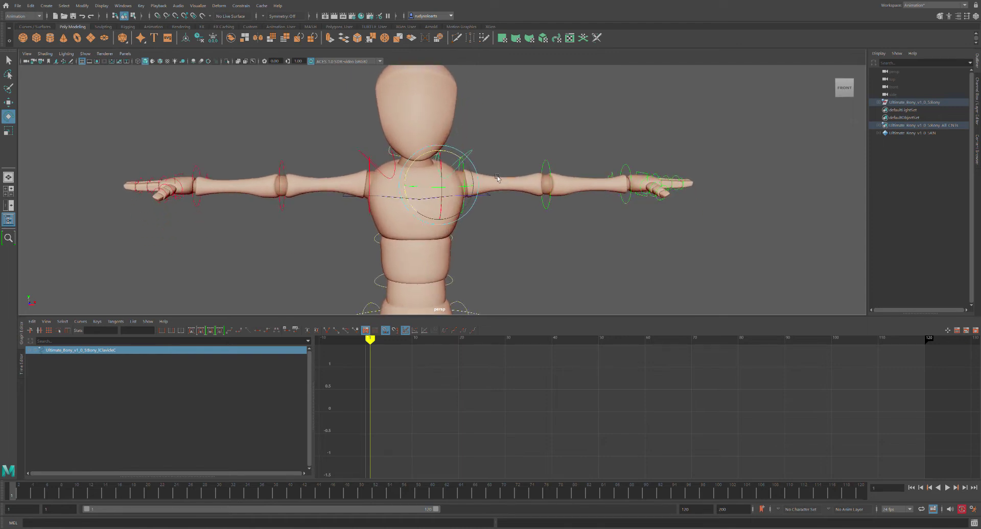
pyautogui.scroll(8, 498, 178)
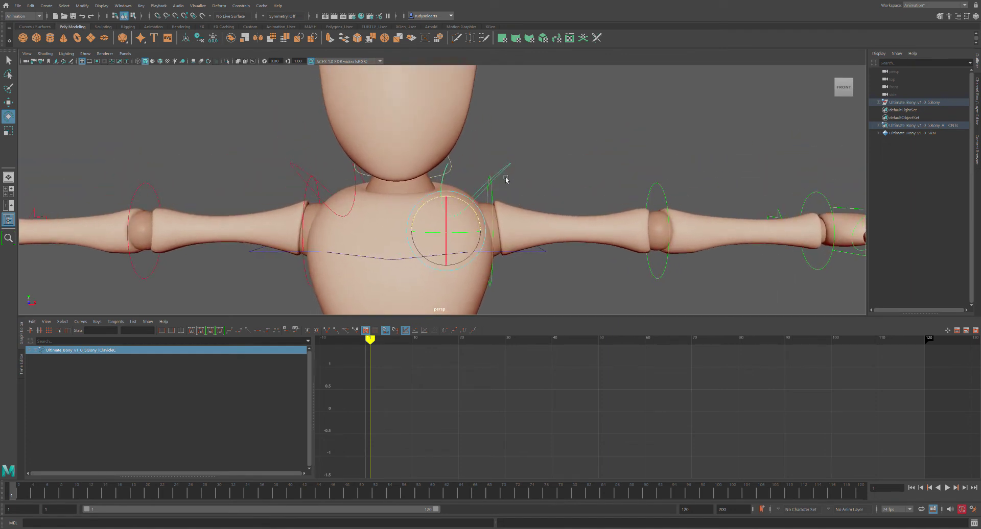
pyautogui.moveTo(475, 210); pyautogui.dragTo(467, 173)
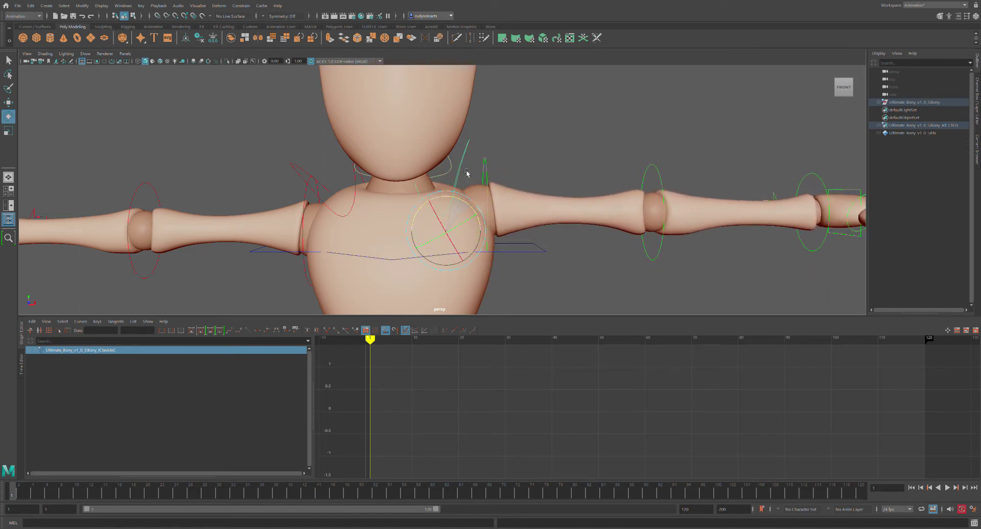
# Rotate the left shoulder FK control to swing the arm up beside the head.
pyautogui.scroll(-5, 467, 173)
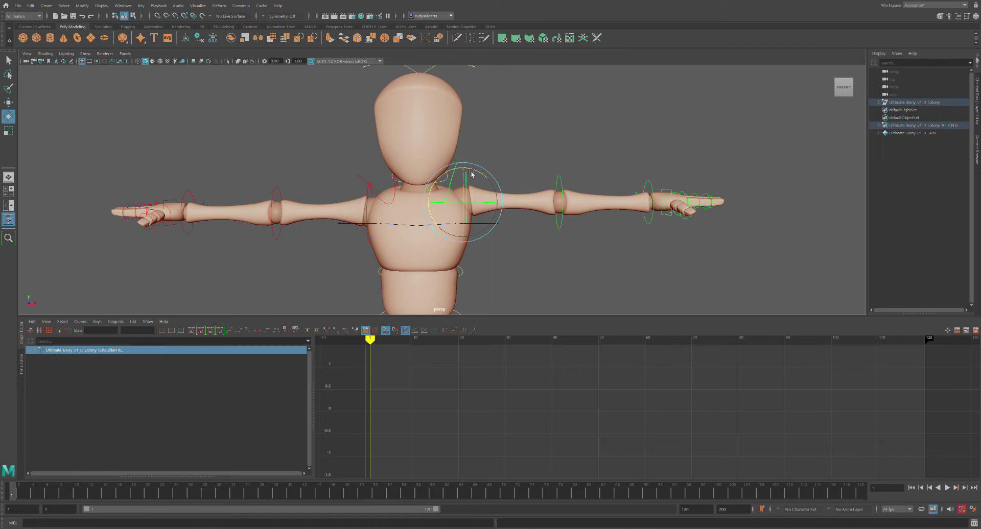
pyautogui.click(516, 134)
pyautogui.click(485, 183)
pyautogui.moveTo(486, 180); pyautogui.dragTo(443, 140)
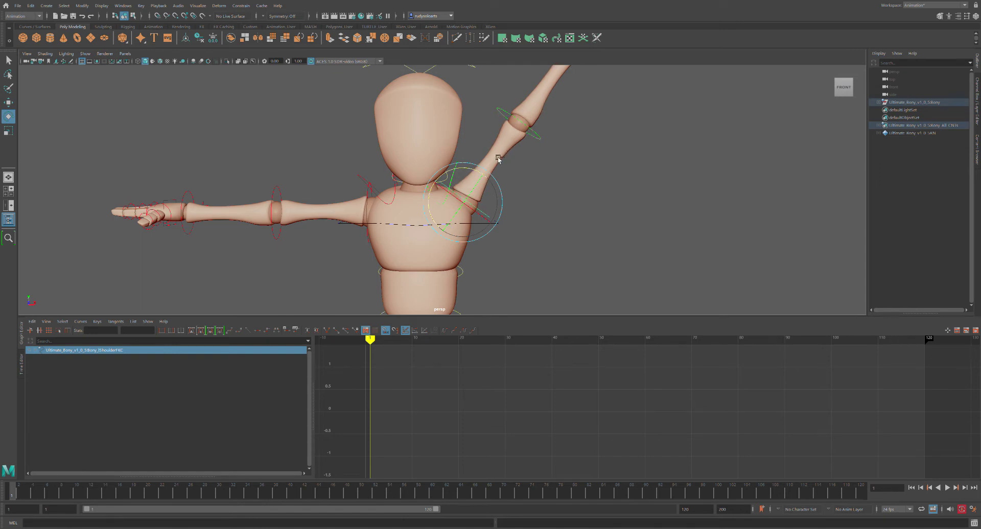
# Undo the test rotations on the left arm controls.
pyautogui.hotkey('ctrl', 'z')
pyautogui.hotkey('ctrl', 'z')
pyautogui.hotkey('ctrl', 'z')
pyautogui.hotkey('ctrl', 'z')
pyautogui.hotkey('ctrl', 'z')
pyautogui.hotkey('ctrl', 'z')
pyautogui.hotkey('ctrl', 'z')
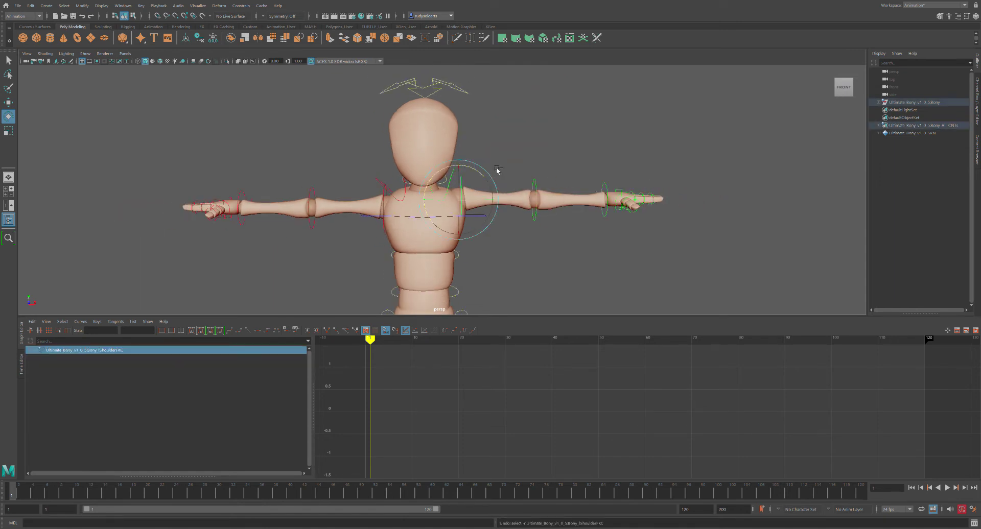
# Rotate the lowest spine FK control to bend the torso to one side.
pyautogui.keyDown('alt'); pyautogui.moveTo(496, 167); pyautogui.dragTo(529, 144); pyautogui.keyUp('alt')
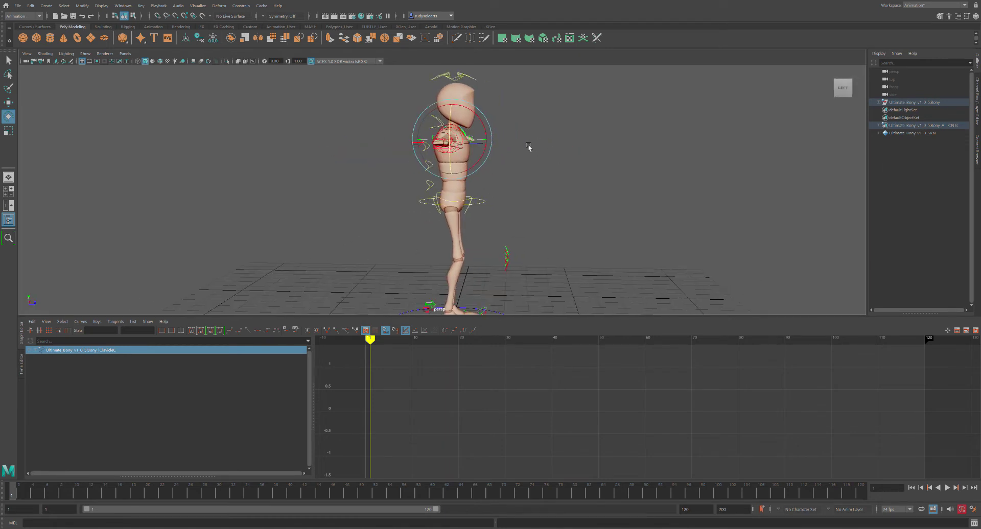
pyautogui.click(528, 144)
pyautogui.click(489, 165)
pyautogui.moveTo(484, 164); pyautogui.dragTo(455, 183)
pyautogui.hotkey('ctrl', 'z')
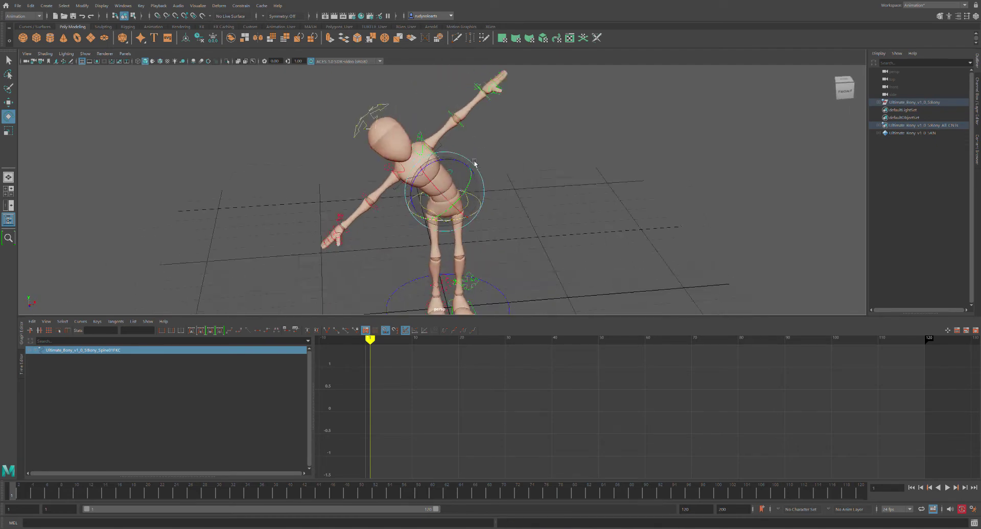
pyautogui.keyDown('alt'); pyautogui.moveTo(474, 162); pyautogui.dragTo(484, 154); pyautogui.keyUp('alt')
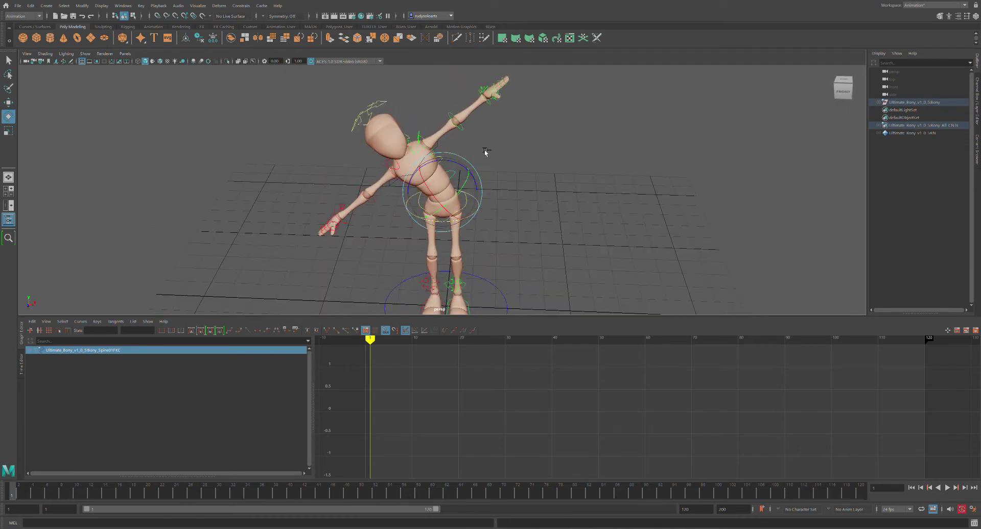
# Undo the spine rotation to bring the torso back upright.
pyautogui.hotkey('ctrl', 'z')
pyautogui.hotkey('ctrl', 'z')
pyautogui.keyDown('alt'); pyautogui.moveTo(497, 185); pyautogui.dragTo(513, 185); pyautogui.keyUp('alt')
pyautogui.scroll(-3, 508, 188)
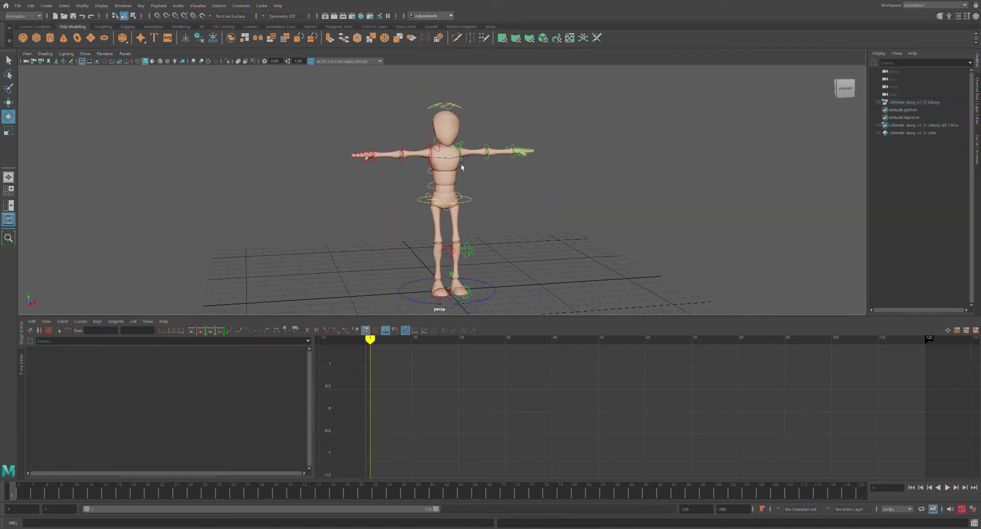
pyautogui.click(456, 160)
pyautogui.moveTo(454, 143)
pyautogui.mouseDown()
pyautogui.moveTo(463, 161)
pyautogui.moveTo(461, 139)
pyautogui.mouseUp()
pyautogui.click(529, 144)
# Select the three joint controls of one right-hand finger and rotate them together to curl it.
pyautogui.keyDown('alt'); pyautogui.moveTo(415, 171); pyautogui.dragTo(433, 177); pyautogui.keyUp('alt')
pyautogui.scroll(5, 433, 177)
pyautogui.scroll(3, 371, 165)
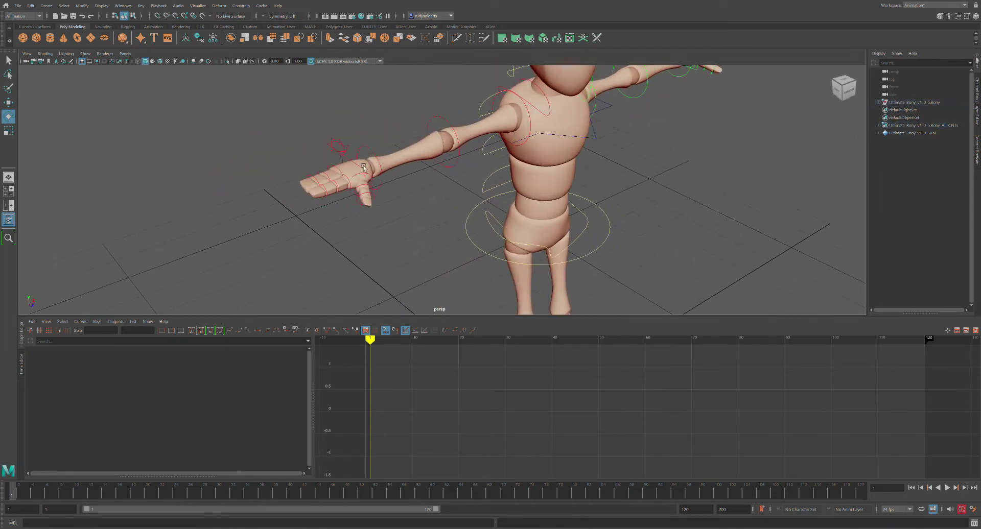
pyautogui.click(346, 174)
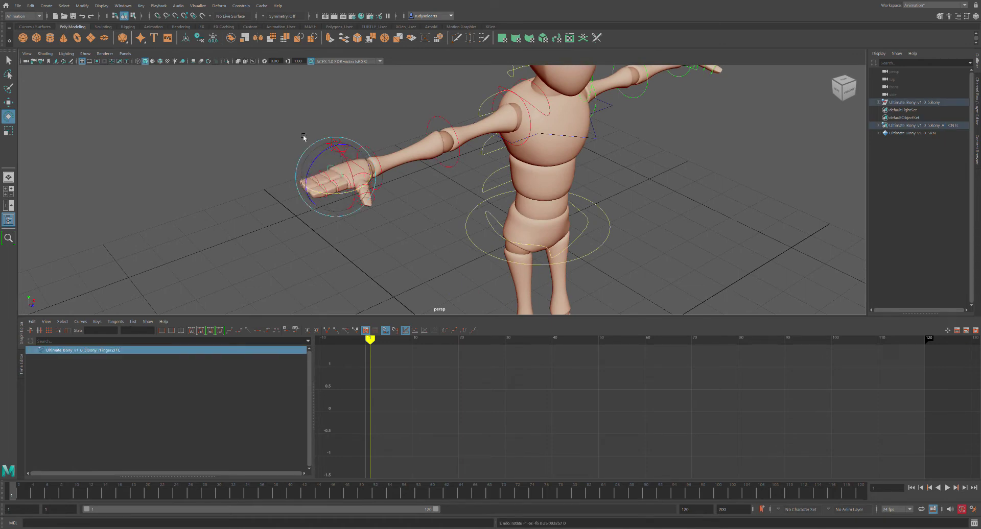
pyautogui.click(301, 152)
pyautogui.moveTo(334, 181); pyautogui.dragTo(357, 188)
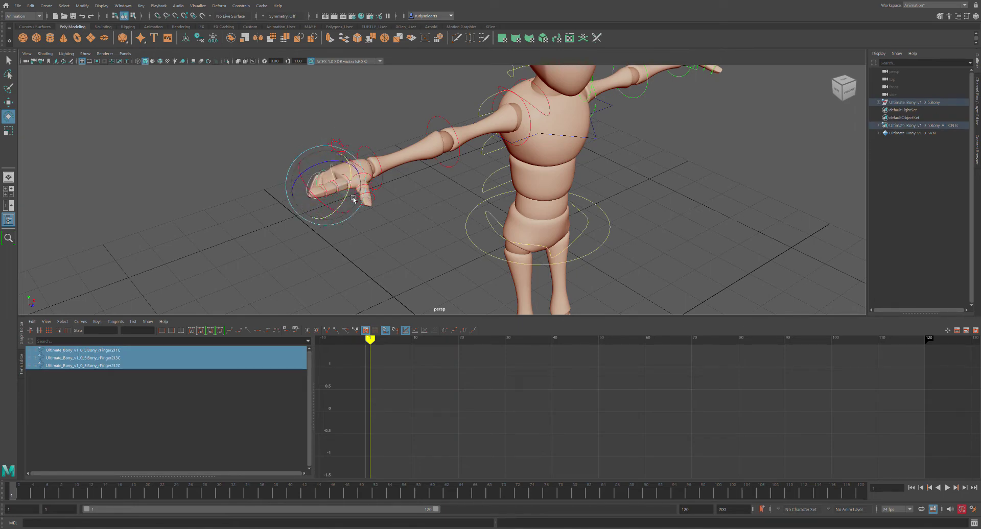
# Undo the finger curl and the finger control selection on the right hand.
pyautogui.hotkey('ctrl', 'z')
pyautogui.hotkey('ctrl', 'z')
pyautogui.hotkey('ctrl', 'z')
# Select the right arm's IK/FK switch control beside the wrist and view the character's upper body around it.
pyautogui.click(363, 124)
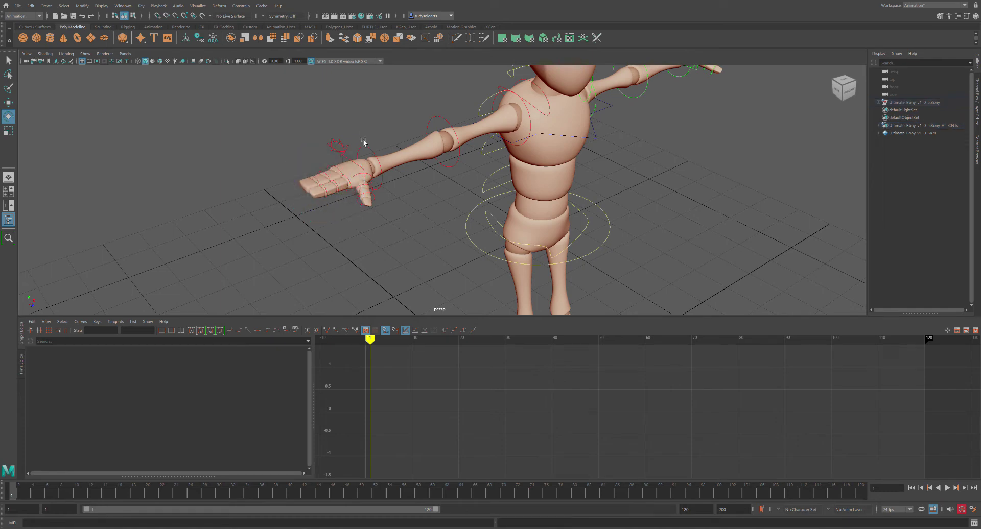
pyautogui.click(347, 145)
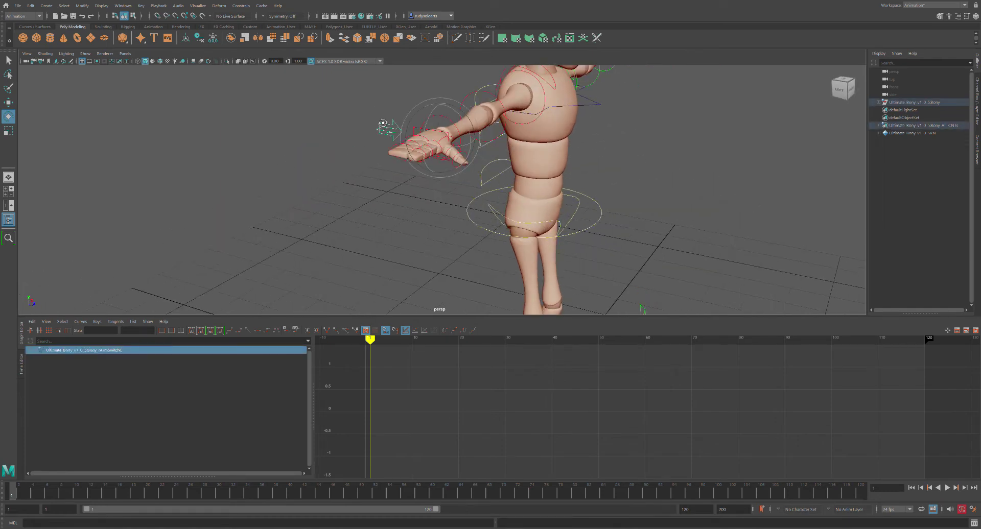
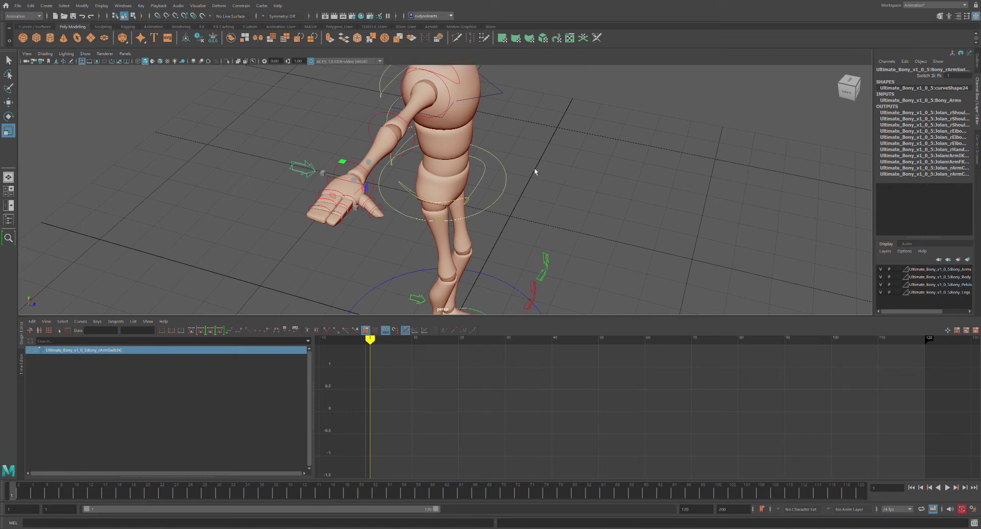
pyautogui.keyDown('alt'); pyautogui.moveTo(472, 142); pyautogui.dragTo(384, 239, button='middle'); pyautogui.keyUp('alt')
pyautogui.keyDown('alt'); pyautogui.moveTo(393, 240); pyautogui.dragTo(398, 245); pyautogui.keyUp('alt')
pyautogui.keyDown('alt'); pyautogui.moveTo(397, 246); pyautogui.dragTo(394, 213, button='middle'); pyautogui.keyUp('alt')
pyautogui.keyDown('alt'); pyautogui.moveTo(462, 212); pyautogui.dragTo(414, 215, button='right'); pyautogui.keyUp('alt')
pyautogui.keyDown('alt'); pyautogui.moveTo(438, 214); pyautogui.dragTo(443, 194); pyautogui.keyUp('alt')
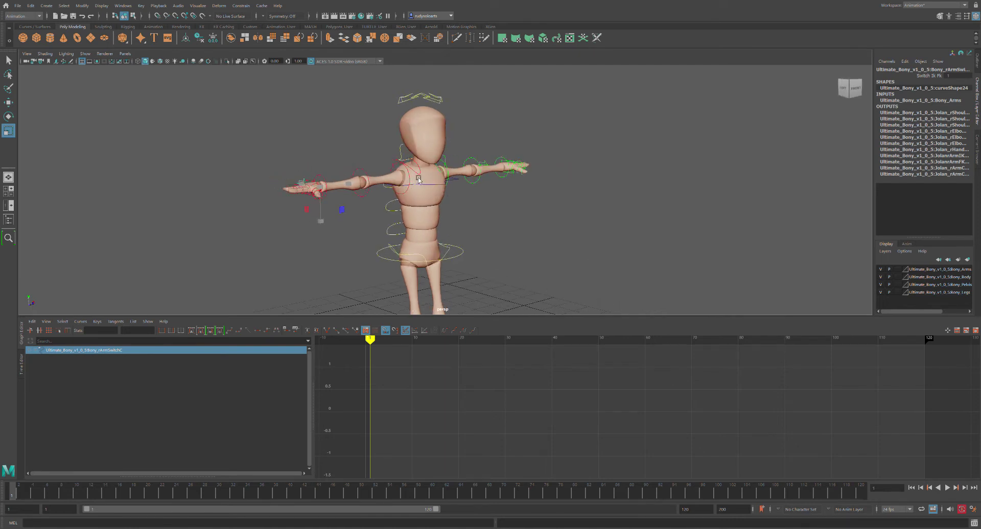
pyautogui.moveTo(427, 181)
pyautogui.keyDown('alt'); pyautogui.mouseDown()
pyautogui.moveTo(444, 183)
pyautogui.moveTo(430, 186)
pyautogui.mouseUp(); pyautogui.keyUp('alt')
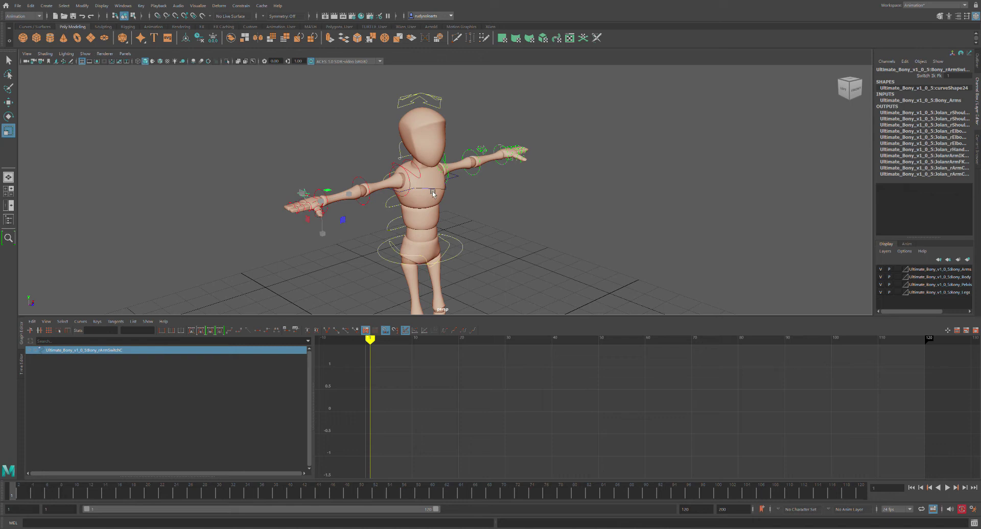
# Select the right shoulder FK control and rotate it to swing the arm forward, with the selection cleared at the end.
pyautogui.click(418, 190)
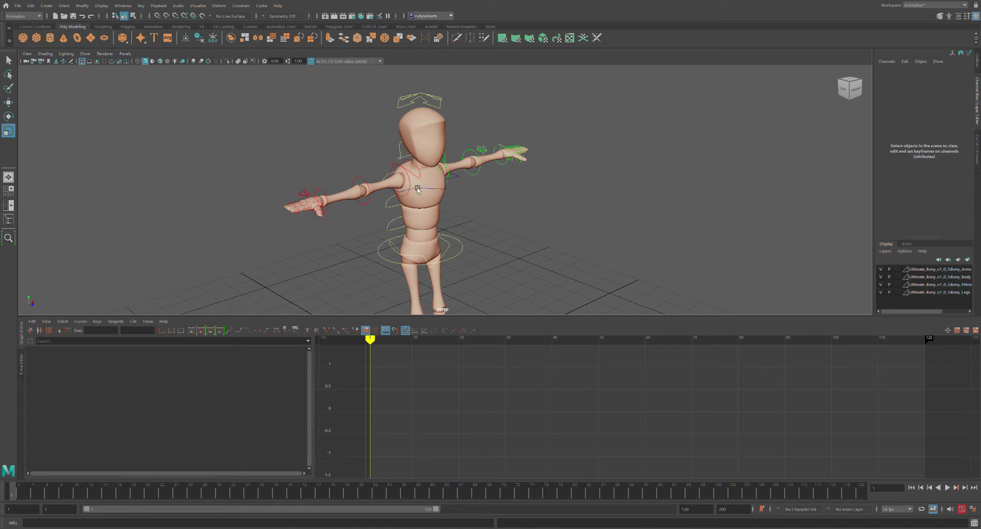
pyautogui.click(418, 187)
pyautogui.press('e')
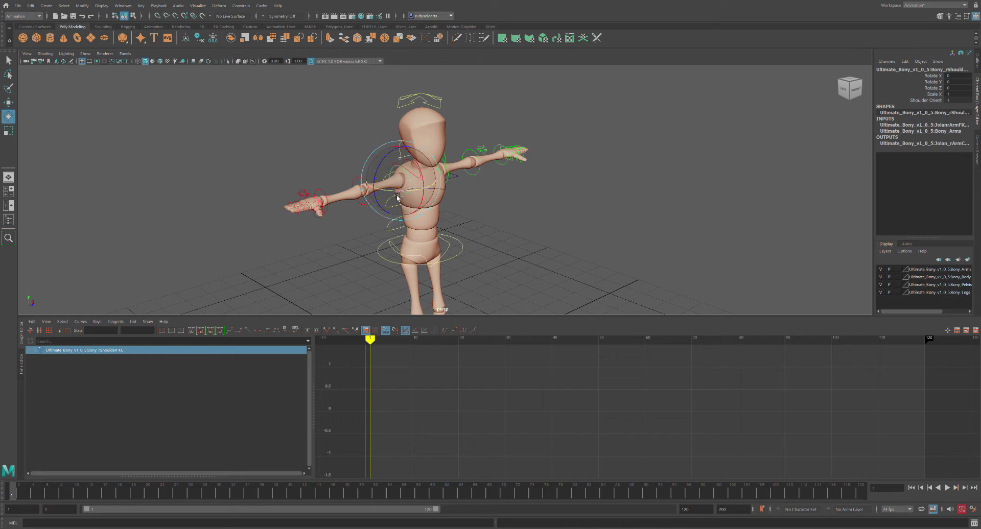
pyautogui.moveTo(394, 195)
pyautogui.keyDown('alt'); pyautogui.mouseDown()
pyautogui.moveTo(385, 184)
pyautogui.moveTo(413, 191)
pyautogui.mouseUp(); pyautogui.keyUp('alt')
pyautogui.click(486, 163)
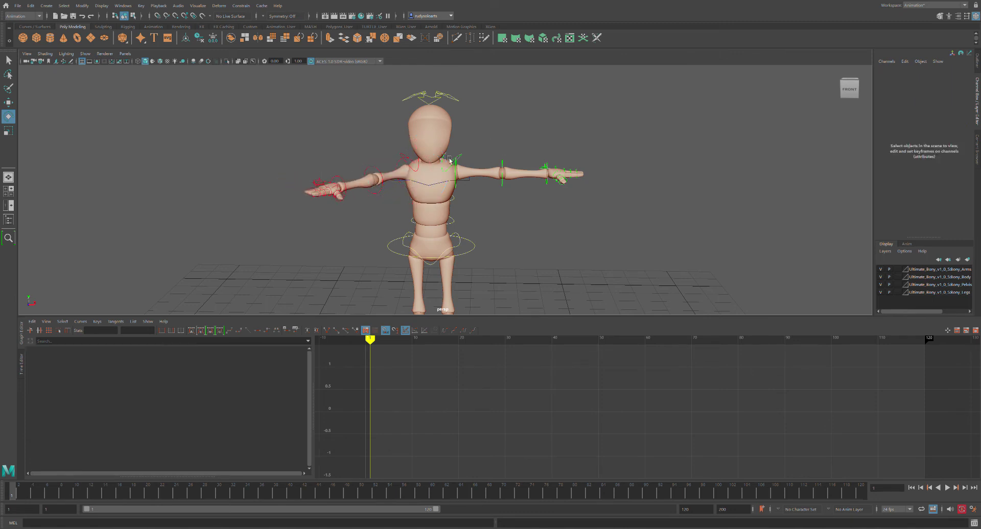
# Rotate the right elbow and wrist FK controls to fold the forearm and hand across the front of the chest.
pyautogui.click(384, 175)
pyautogui.moveTo(382, 189); pyautogui.dragTo(434, 192)
pyautogui.click(515, 138)
pyautogui.keyDown('alt'); pyautogui.moveTo(514, 138); pyautogui.dragTo(488, 155); pyautogui.keyUp('alt')
pyautogui.click(413, 189)
pyautogui.moveTo(414, 190); pyautogui.dragTo(496, 195)
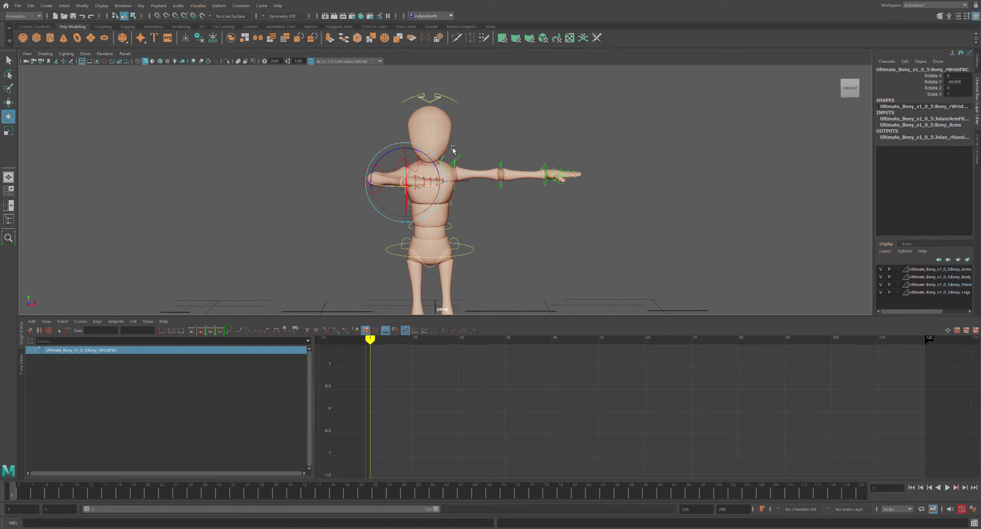
# Undo the right wrist, elbow and shoulder rotations to restore the straight arm, and clear the selection.
pyautogui.hotkey('ctrl', 'z')
pyautogui.hotkey('ctrl', 'z')
pyautogui.hotkey('ctrl', 'z')
pyautogui.hotkey('ctrl', 'z')
pyautogui.hotkey('ctrl', 'z')
pyautogui.hotkey('ctrl', 'z')
pyautogui.hotkey('ctrl', 'z')
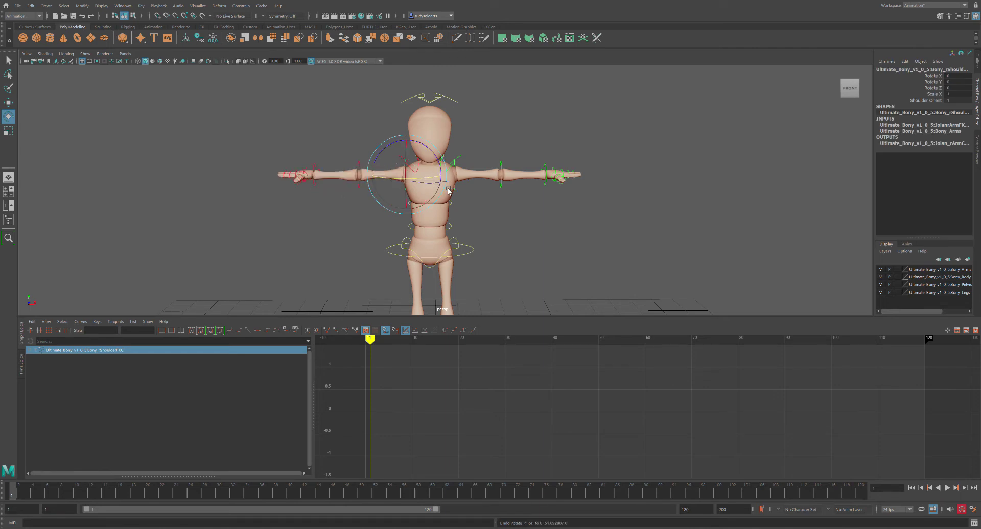
pyautogui.click(530, 138)
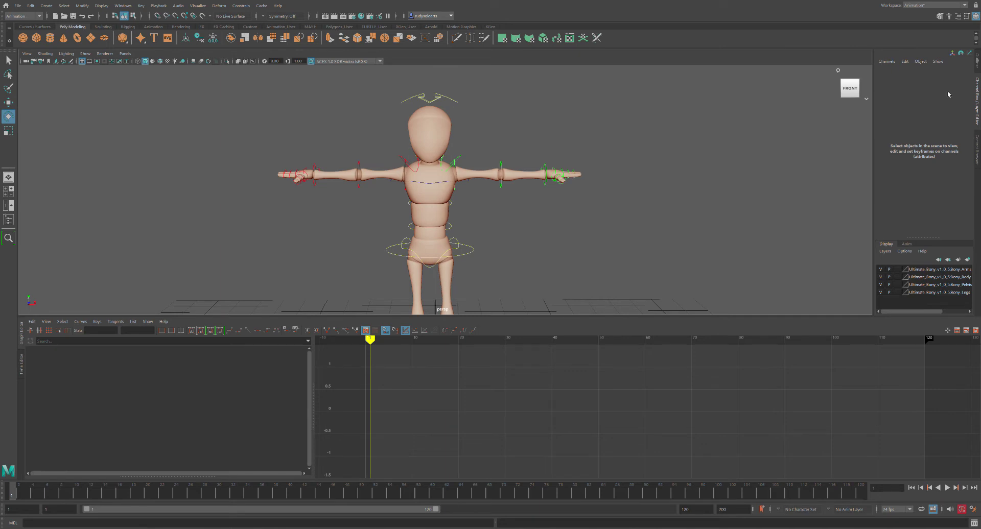
# Select the right arm's IK/FK switch control above the wrist and set its Switch Ik Fk value to 0.
pyautogui.keyDown('alt'); pyautogui.moveTo(320, 156); pyautogui.dragTo(328, 201); pyautogui.keyUp('alt')
pyautogui.click(313, 206)
pyautogui.click(292, 172)
pyautogui.click(314, 209)
pyautogui.press('q')
pyautogui.press('e')
pyautogui.press('r')
pyautogui.press('q')
pyautogui.press('e')
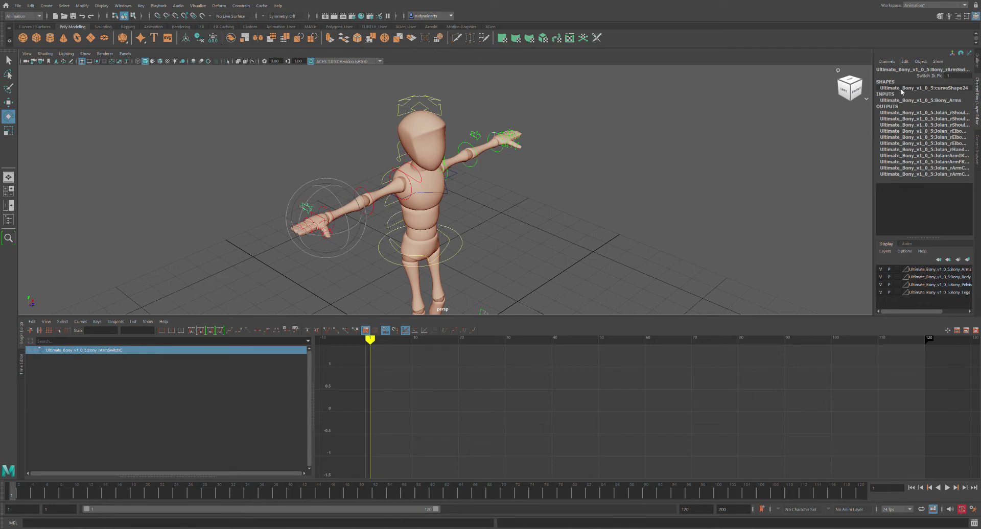
pyautogui.click(956, 78)
pyautogui.write('0')
pyautogui.press('Return')
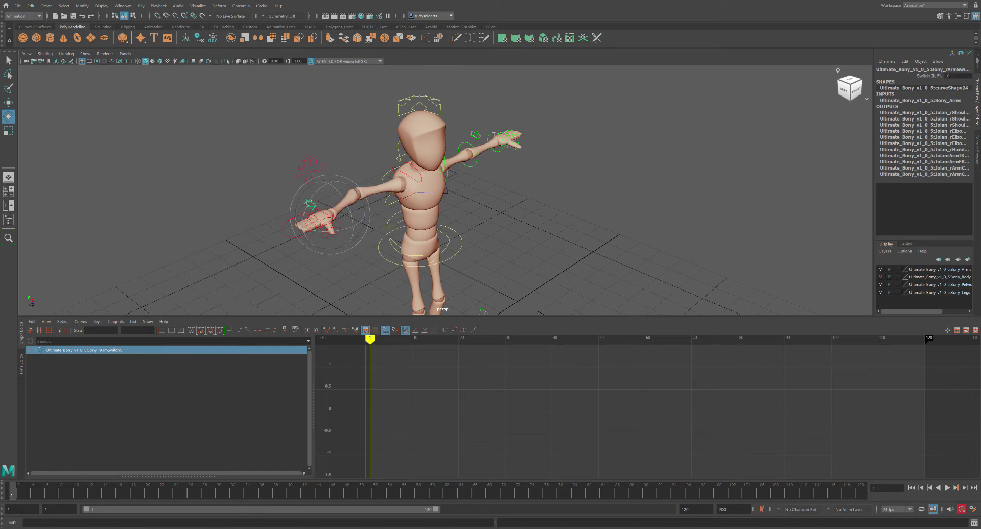
# Toggle the right arm's Switch Ik Fk value between 1 and 0 to compare both modes, ending in IK with nothing selected.
pyautogui.click(956, 77)
pyautogui.write('1')
pyautogui.press('Return')
pyautogui.hotkey('ctrl', 'z')
pyautogui.hotkey('ctrl', 'y')
pyautogui.hotkey('ctrl', 'z')
pyautogui.write('1')
pyautogui.press('Return')
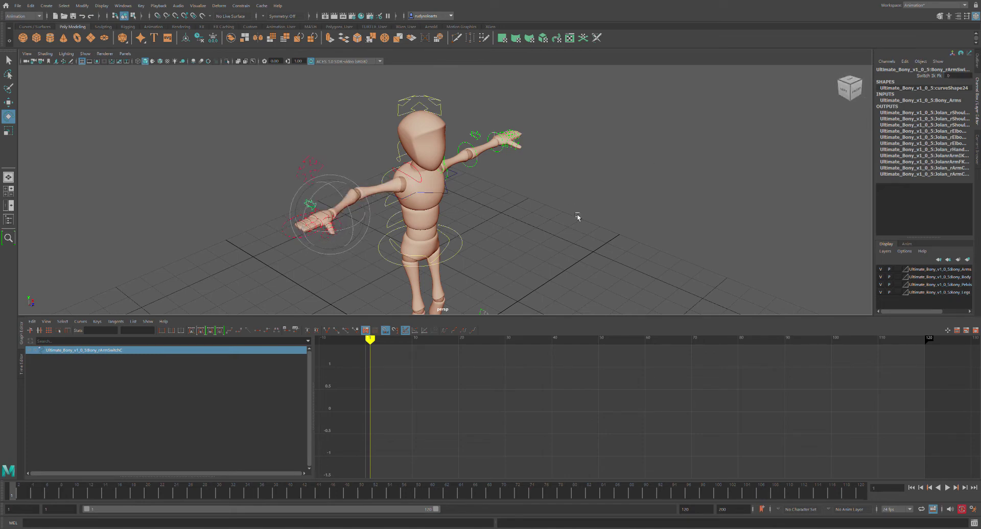
pyautogui.click(566, 223)
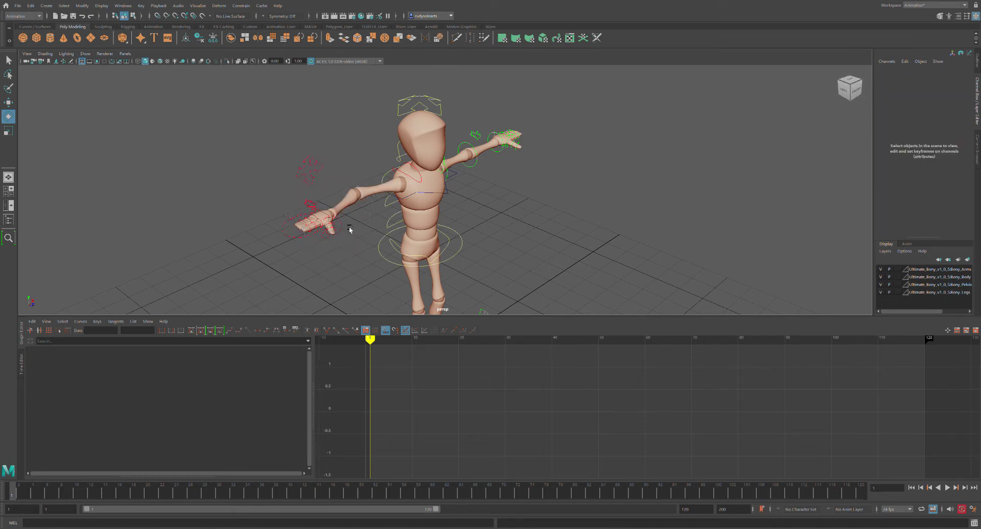
# Select the right wrist IK control, move it down beside the hips and rotate the hand inward.
pyautogui.click(350, 228)
pyautogui.keyDown('alt'); pyautogui.moveTo(420, 220); pyautogui.dragTo(364, 196); pyautogui.keyUp('alt')
pyautogui.press('w')
pyautogui.moveTo(322, 165); pyautogui.dragTo(428, 259)
pyautogui.press('e')
pyautogui.keyDown('alt'); pyautogui.moveTo(478, 234); pyautogui.dragTo(419, 189); pyautogui.keyUp('alt')
# Move the right wrist IK control up and across so the hand sits in front of the chest.
pyautogui.press('w')
pyautogui.keyDown('alt'); pyautogui.moveTo(483, 177); pyautogui.dragTo(446, 191); pyautogui.keyUp('alt')
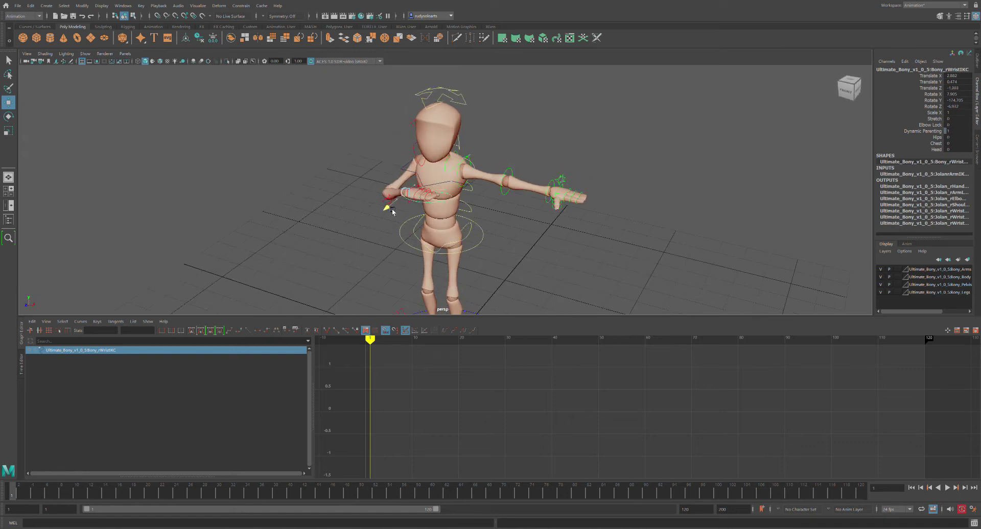
pyautogui.moveTo(389, 214); pyautogui.dragTo(386, 217)
pyautogui.keyDown('alt'); pyautogui.moveTo(449, 203); pyautogui.dragTo(491, 190); pyautogui.keyUp('alt')
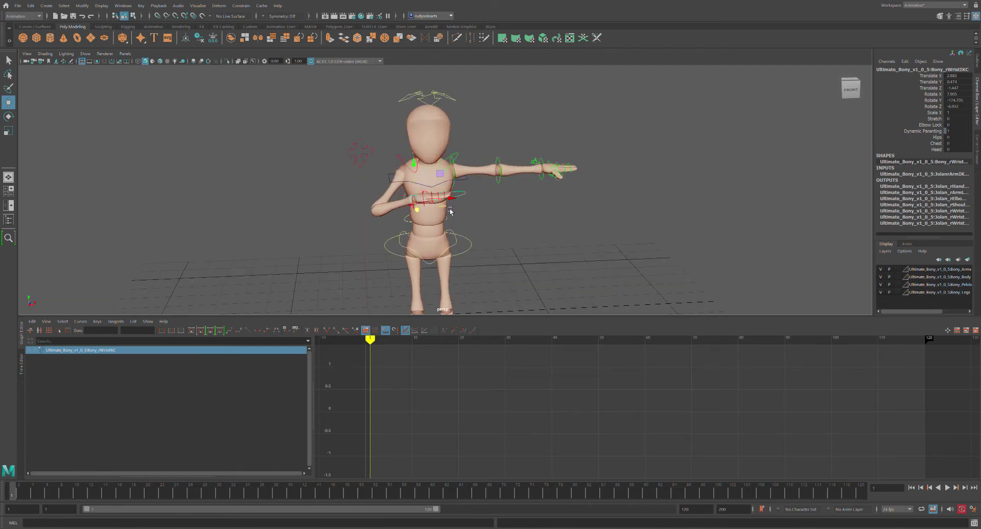
pyautogui.moveTo(441, 212); pyautogui.dragTo(516, 214)
# Select the right elbow IK control and move it in several directions to swing the bent elbow.
pyautogui.click(323, 163)
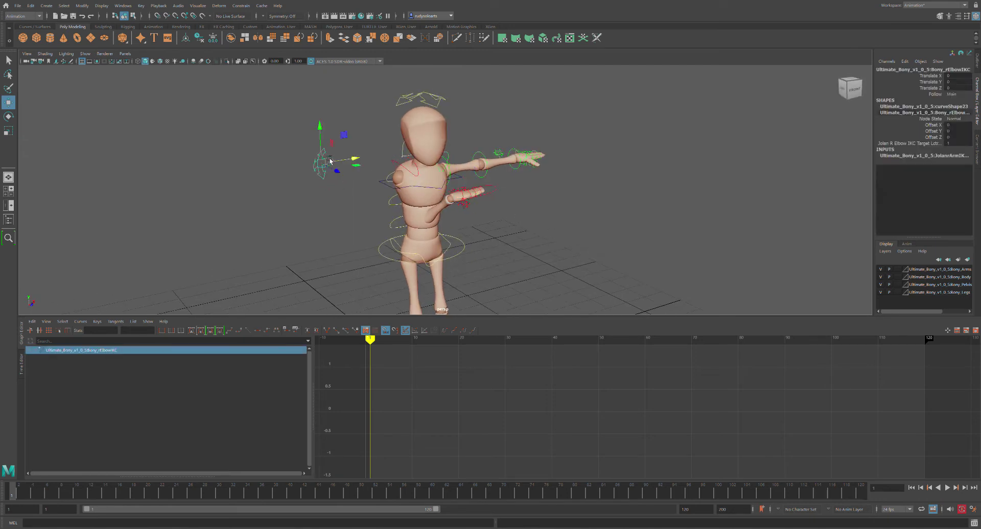
pyautogui.moveTo(345, 175); pyautogui.dragTo(382, 236)
pyautogui.keyDown('alt'); pyautogui.moveTo(493, 204); pyautogui.dragTo(455, 197); pyautogui.keyUp('alt')
pyautogui.moveTo(354, 176)
pyautogui.mouseDown()
pyautogui.moveTo(344, 188)
pyautogui.moveTo(430, 214)
pyautogui.moveTo(352, 186)
pyautogui.mouseUp()
pyautogui.moveTo(358, 147); pyautogui.dragTo(412, 181)
# Undo the right elbow IK control's moves.
pyautogui.hotkey('ctrl', 'z')
pyautogui.hotkey('ctrl', 'z')
pyautogui.hotkey('ctrl', 'z')
pyautogui.hotkey('ctrl', 'z')
pyautogui.hotkey('ctrl', 'z')
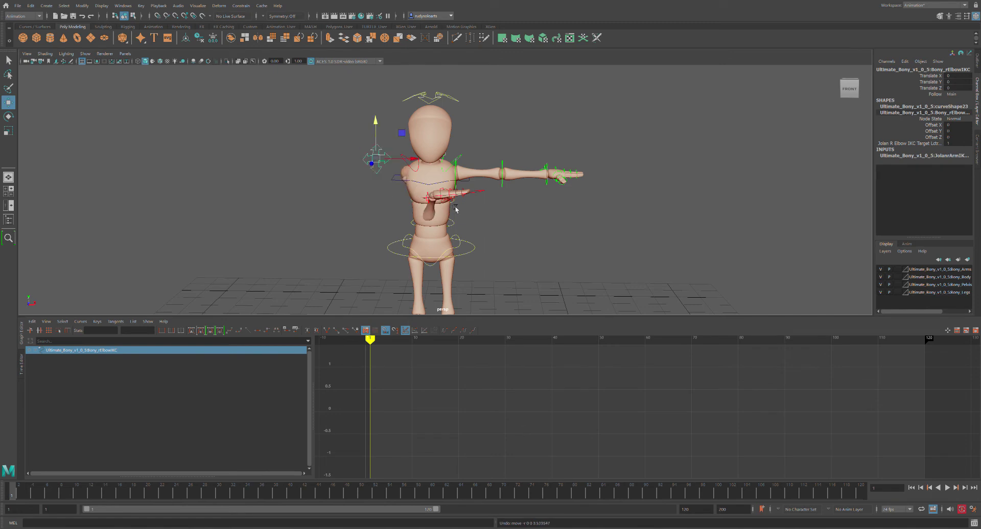
pyautogui.keyDown('alt'); pyautogui.moveTo(516, 229); pyautogui.dragTo(526, 228); pyautogui.keyUp('alt')
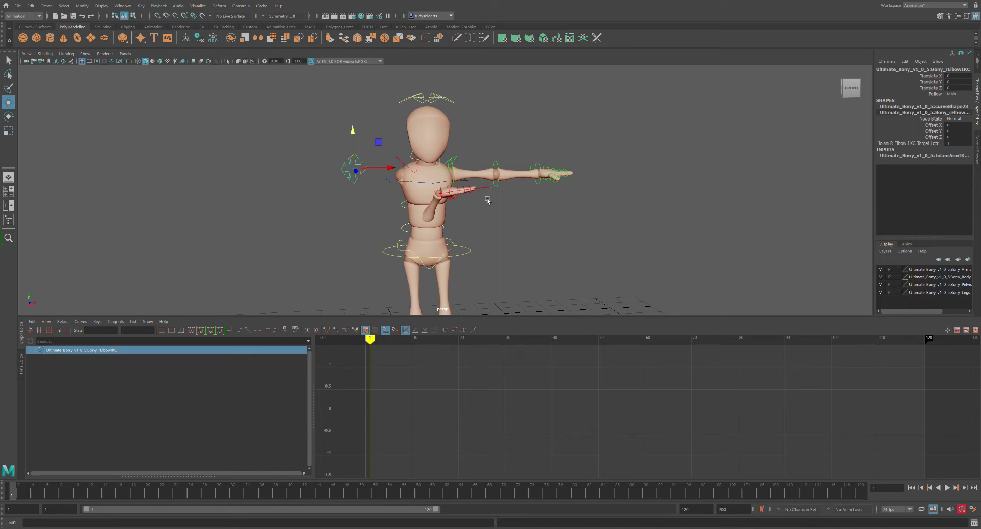
# Move the right elbow IK control along Z to bring the elbow outward, and lower it to about -0.22 in Y.
pyautogui.keyDown('alt'); pyautogui.moveTo(378, 171); pyautogui.dragTo(390, 204); pyautogui.keyUp('alt')
pyautogui.keyDown('alt'); pyautogui.moveTo(464, 200); pyautogui.dragTo(418, 183); pyautogui.keyUp('alt')
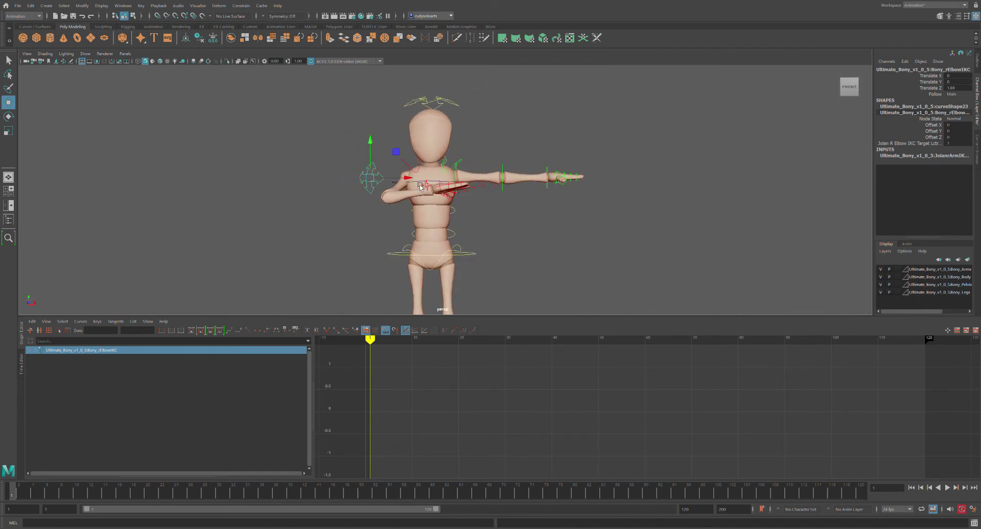
pyautogui.moveTo(371, 149)
pyautogui.mouseDown()
pyautogui.moveTo(383, 163)
pyautogui.moveTo(385, 154)
pyautogui.mouseUp()
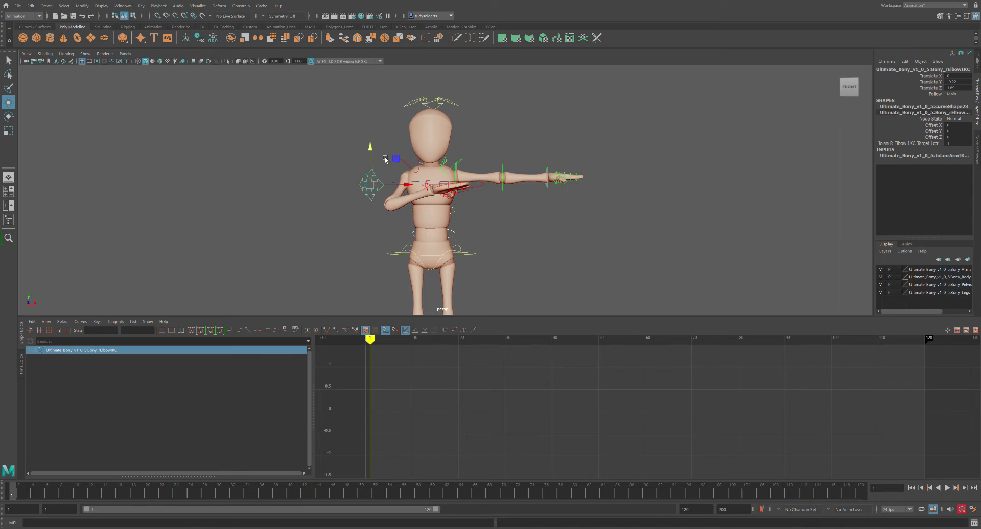
# Undo the latest Y and Z moves of the right elbow IK control.
pyautogui.hotkey('ctrl', 'z')
pyautogui.hotkey('ctrl', 'z')
pyautogui.hotkey('ctrl', 'z')
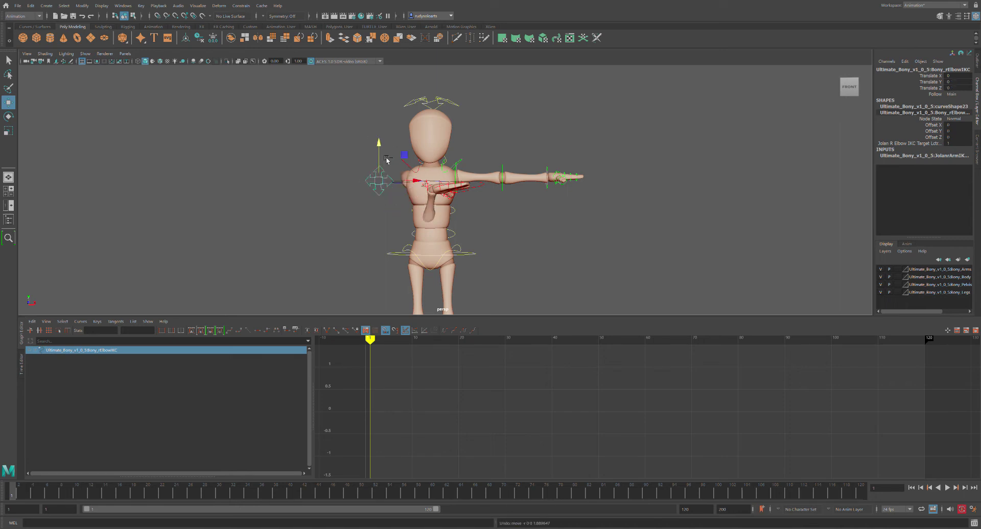
# Undo the right wrist IK moves and rotation, back through the IK/FK switch change, to return the arm to FK.
pyautogui.hotkey('ctrl', 'z')
pyautogui.hotkey('ctrl', 'z')
pyautogui.hotkey('ctrl', 'z')
pyautogui.hotkey('ctrl', 'z')
pyautogui.hotkey('ctrl', 'z')
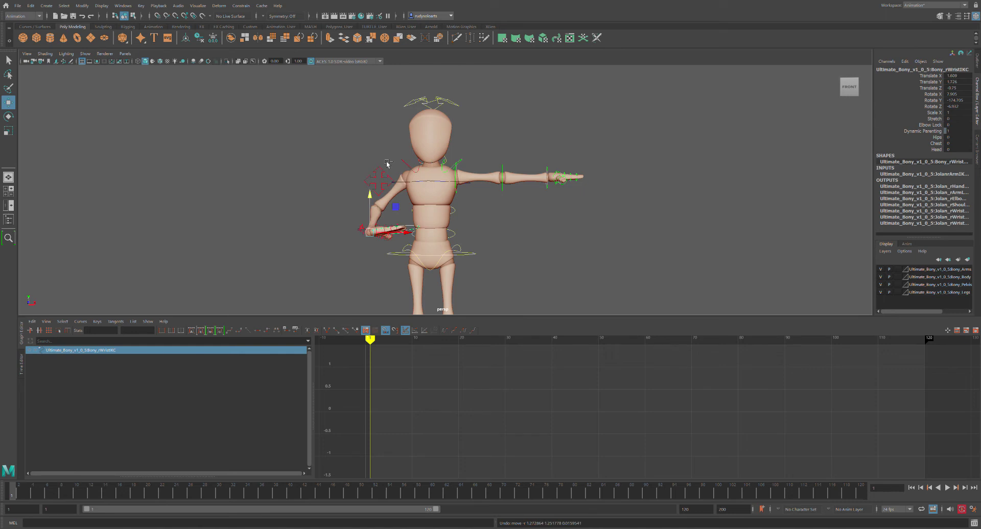
pyautogui.hotkey('ctrl', 'z')
pyautogui.scroll(-1, 473, 182)
pyautogui.keyDown('alt'); pyautogui.moveTo(476, 190); pyautogui.dragTo(491, 204); pyautogui.keyUp('alt')
pyautogui.hotkey('ctrl', 'z')
pyautogui.hotkey('ctrl', 'z')
pyautogui.hotkey('ctrl', 'z')
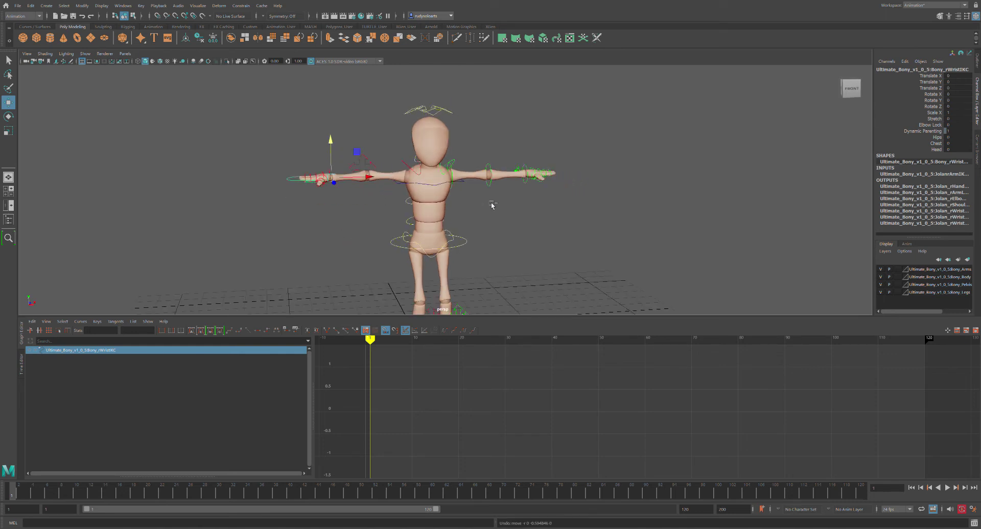
pyautogui.scroll(-2, 506, 225)
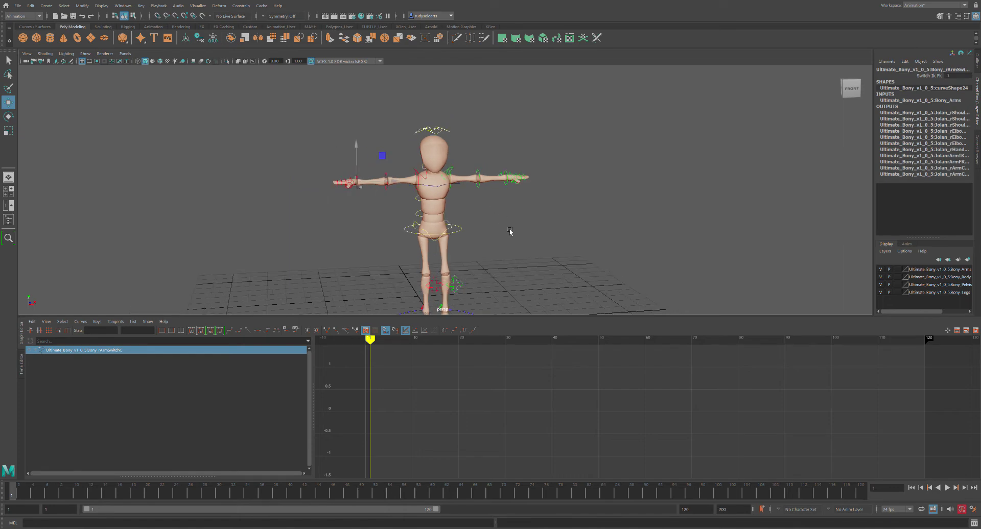
# Select the character's main control, the large ring on the ground around the feet, using a selection box.
pyautogui.keyDown('alt'); pyautogui.moveTo(510, 232); pyautogui.dragTo(490, 160, button='middle'); pyautogui.keyUp('alt')
pyautogui.keyDown('alt'); pyautogui.moveTo(490, 160); pyautogui.dragTo(488, 163); pyautogui.keyUp('alt')
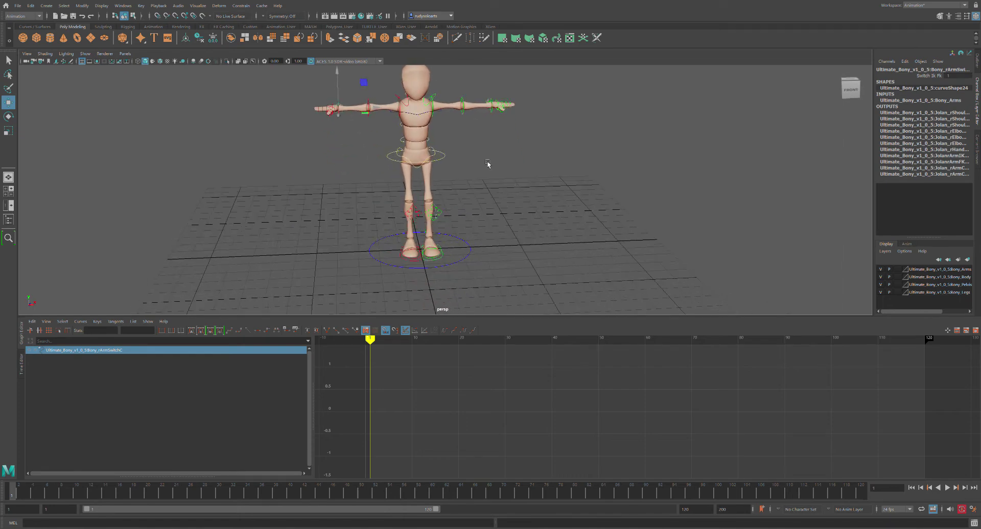
pyautogui.click(470, 254)
pyautogui.moveTo(516, 228)
pyautogui.keyDown('alt'); pyautogui.mouseDown()
pyautogui.moveTo(516, 208)
pyautogui.moveTo(528, 225)
pyautogui.moveTo(513, 221)
pyautogui.mouseUp(); pyautogui.keyUp('alt')
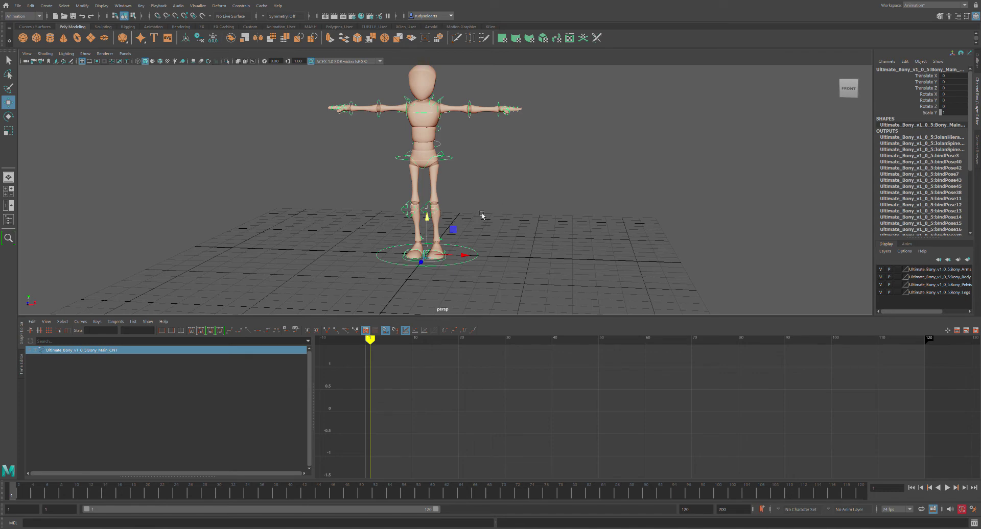
pyautogui.click(500, 250)
pyautogui.moveTo(484, 276); pyautogui.dragTo(469, 255)
pyautogui.moveTo(515, 222)
pyautogui.keyDown('alt'); pyautogui.mouseDown()
pyautogui.moveTo(532, 207)
pyautogui.moveTo(522, 211)
pyautogui.mouseUp(); pyautogui.keyUp('alt')
pyautogui.click(522, 211)
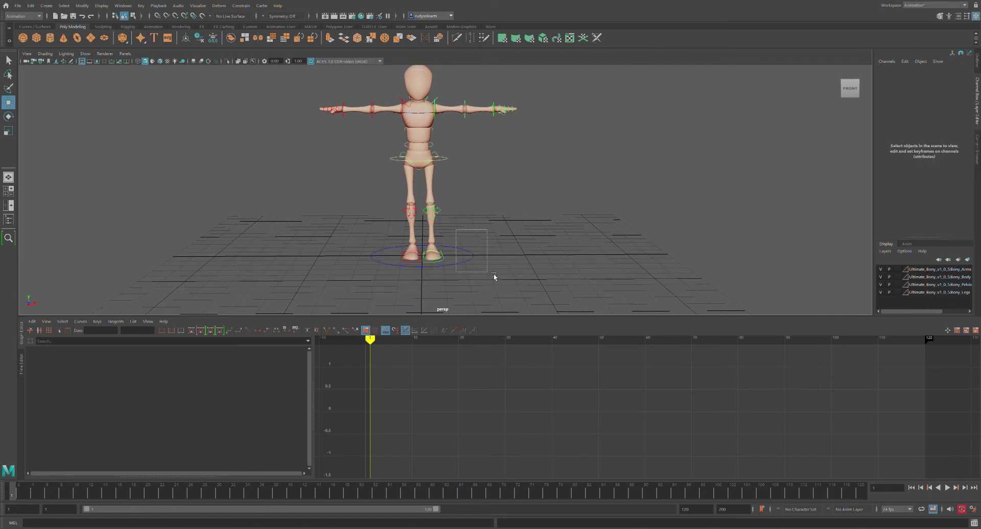
pyautogui.moveTo(493, 276); pyautogui.dragTo(494, 274)
pyautogui.click(484, 243)
pyautogui.moveTo(483, 266); pyautogui.dragTo(483, 266)
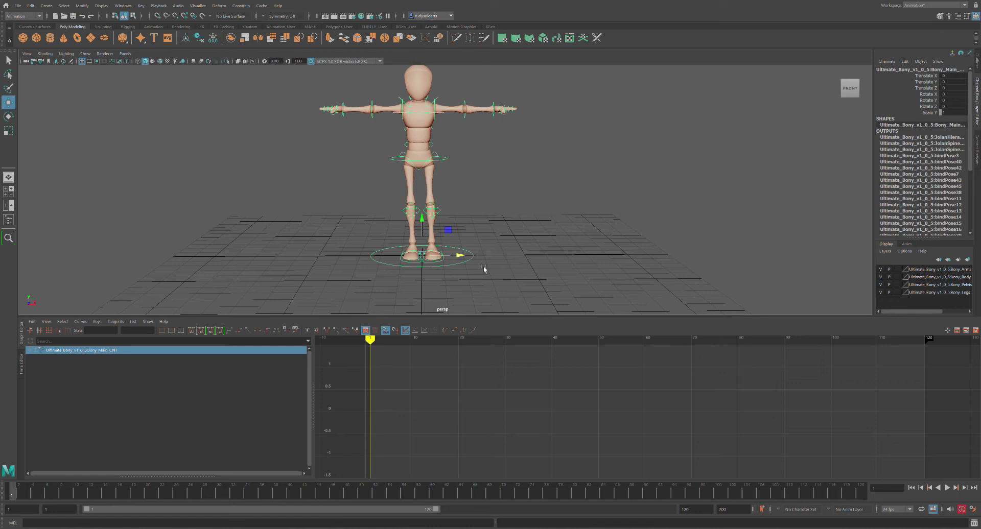
# Try moving the main control sideways, undo the move and clear the selection.
pyautogui.moveTo(471, 258); pyautogui.dragTo(490, 252)
pyautogui.click(498, 249)
pyautogui.hotkey('ctrl', 'z')
pyautogui.hotkey('ctrl', 'z')
pyautogui.click(499, 249)
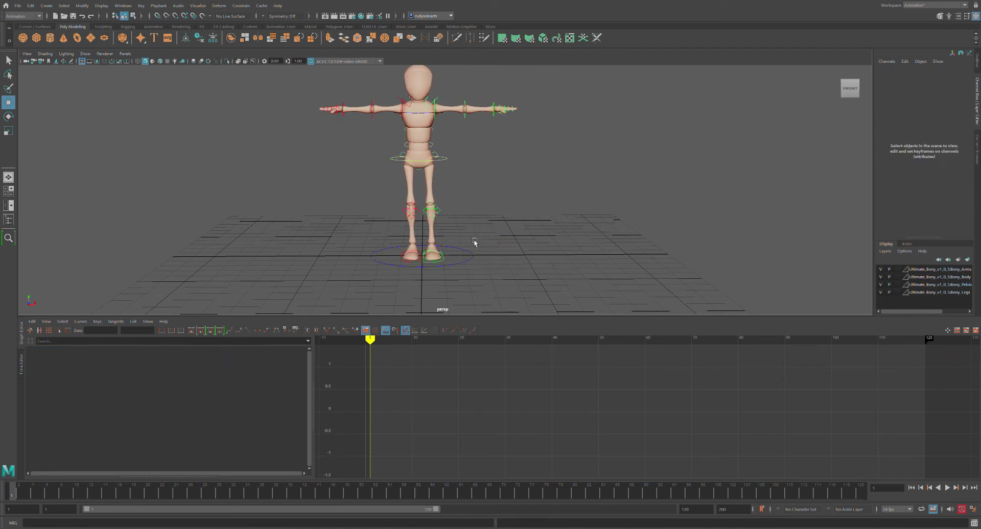
# Compare the main ground control with the root control around the hips by selecting each one.
pyautogui.moveTo(485, 281); pyautogui.dragTo(486, 279)
pyautogui.click(512, 245)
pyautogui.moveTo(460, 175); pyautogui.dragTo(460, 176)
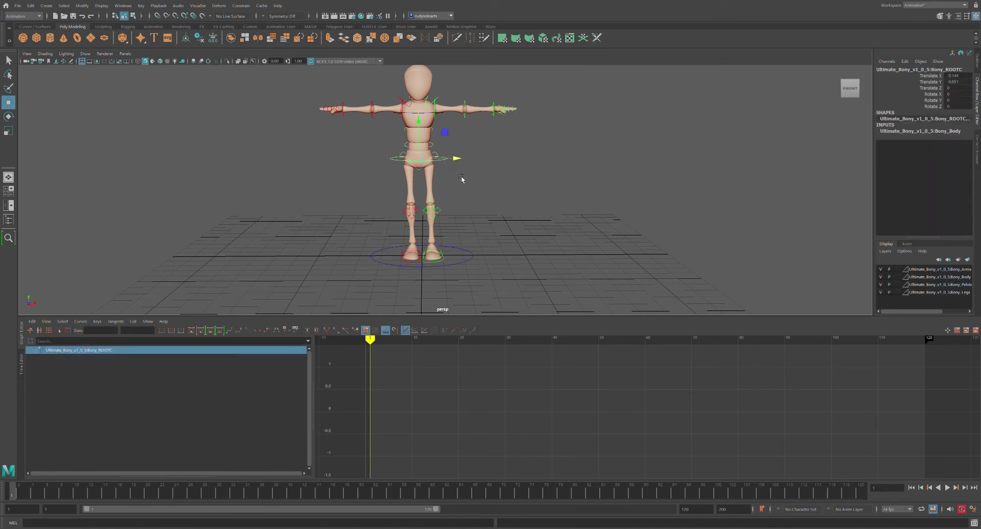
pyautogui.moveTo(484, 185)
pyautogui.keyDown('alt'); pyautogui.mouseDown()
pyautogui.moveTo(427, 183)
pyautogui.moveTo(486, 182)
pyautogui.moveTo(445, 155)
pyautogui.moveTo(409, 155)
pyautogui.moveTo(483, 156)
pyautogui.moveTo(493, 180)
pyautogui.moveTo(434, 184)
pyautogui.moveTo(536, 193)
pyautogui.moveTo(477, 201)
pyautogui.moveTo(500, 191)
pyautogui.mouseUp(); pyautogui.keyUp('alt')
pyautogui.hotkey('ctrl', 'z')
# Select the head control and rotate it about -37 degrees in X to tilt the head, then clear the selection.
pyautogui.click(428, 96)
pyautogui.keyDown('alt'); pyautogui.moveTo(491, 102); pyautogui.dragTo(445, 107); pyautogui.keyUp('alt')
pyautogui.press('e')
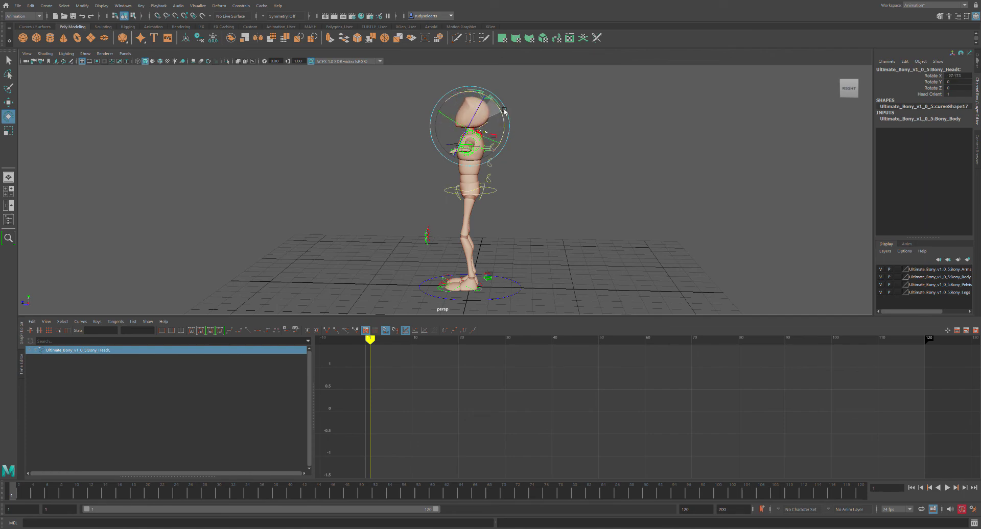
pyautogui.keyDown('alt'); pyautogui.moveTo(514, 148); pyautogui.dragTo(566, 150); pyautogui.keyUp('alt')
pyautogui.click(511, 198)
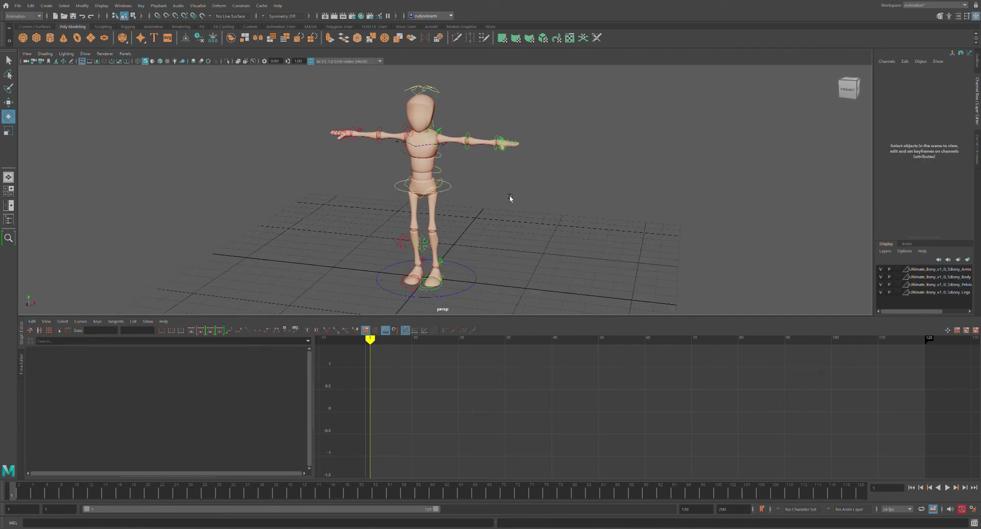
# Select the root control around the hips and lower it to about -3.62 in Y to make the character crouch.
pyautogui.click(453, 192)
pyautogui.keyDown('alt'); pyautogui.moveTo(491, 182); pyautogui.dragTo(506, 177); pyautogui.keyUp('alt')
pyautogui.moveTo(427, 164); pyautogui.dragTo(434, 236)
pyautogui.moveTo(495, 250)
pyautogui.keyDown('alt'); pyautogui.mouseDown()
pyautogui.moveTo(470, 255)
pyautogui.moveTo(512, 248)
pyautogui.moveTo(488, 264)
pyautogui.mouseUp(); pyautogui.keyUp('alt')
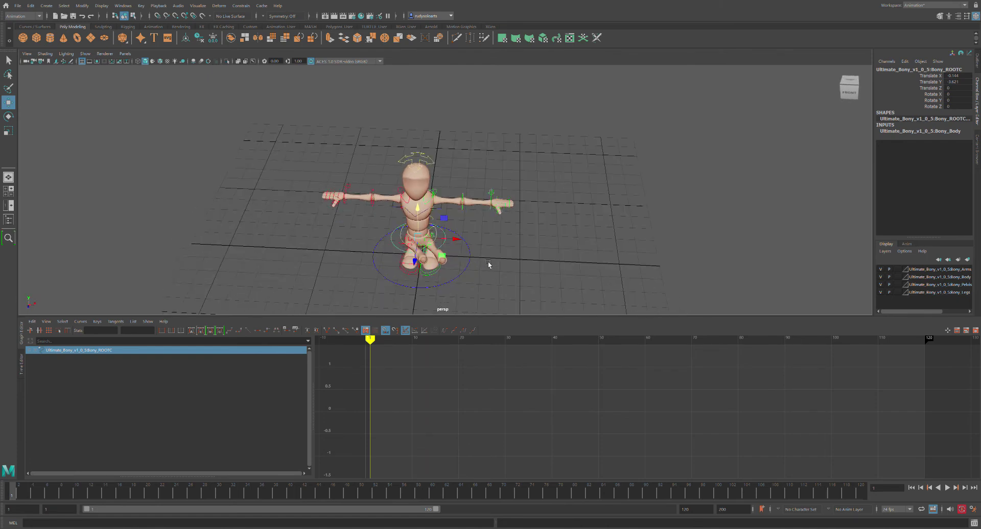
pyautogui.keyDown('alt'); pyautogui.moveTo(485, 240); pyautogui.dragTo(510, 153, button='middle'); pyautogui.keyUp('alt')
pyautogui.keyDown('alt'); pyautogui.moveTo(510, 152); pyautogui.dragTo(403, 206); pyautogui.keyUp('alt')
pyautogui.scroll(5, 491, 188)
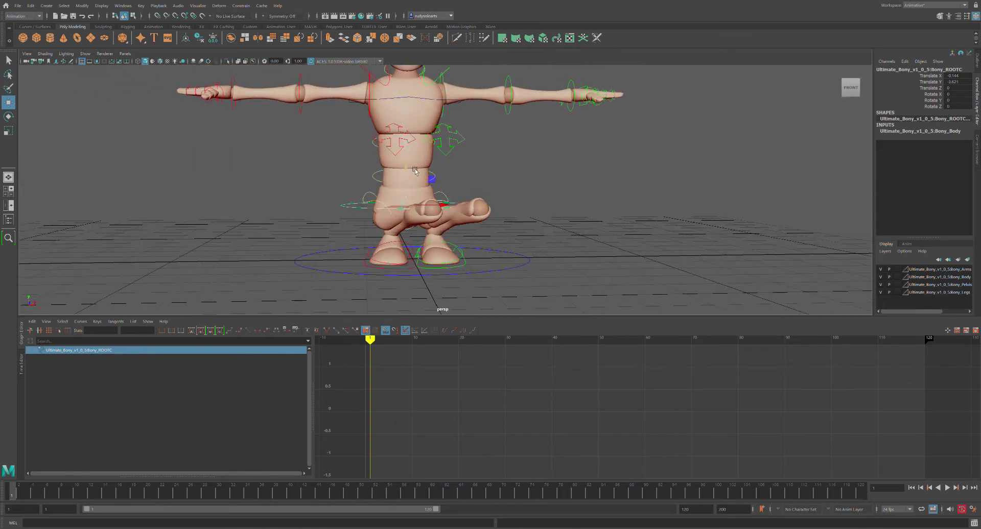
# Raise the root control to about 5.6 in Y, lifting the feet off the ground, and move it forward along Z.
pyautogui.moveTo(415, 171); pyautogui.dragTo(431, 79)
pyautogui.scroll(-2, 511, 177)
pyautogui.keyDown('alt'); pyautogui.moveTo(510, 178); pyautogui.dragTo(507, 178); pyautogui.keyUp('alt')
pyautogui.moveTo(429, 106); pyautogui.dragTo(426, 6)
pyautogui.scroll(-5, 483, 164)
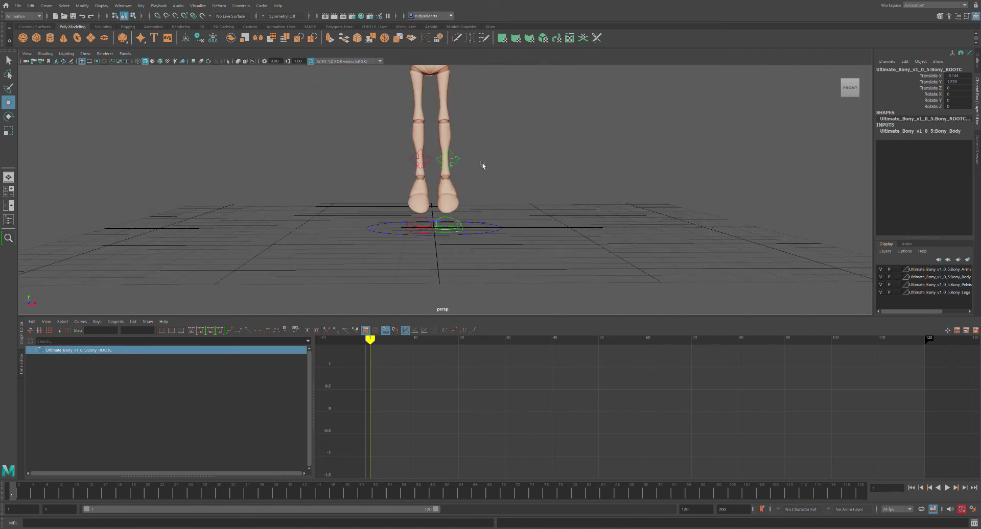
pyautogui.keyDown('alt'); pyautogui.moveTo(495, 145); pyautogui.dragTo(476, 259, button='middle'); pyautogui.keyUp('alt')
pyautogui.keyDown('alt'); pyautogui.moveTo(475, 260); pyautogui.dragTo(438, 113); pyautogui.keyUp('alt')
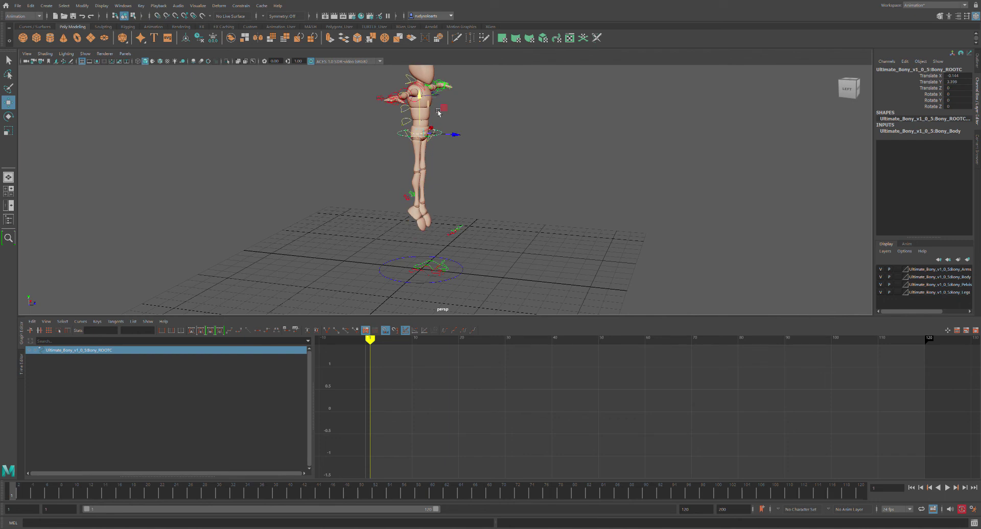
pyautogui.moveTo(487, 137); pyautogui.dragTo(637, 173, button='middle')
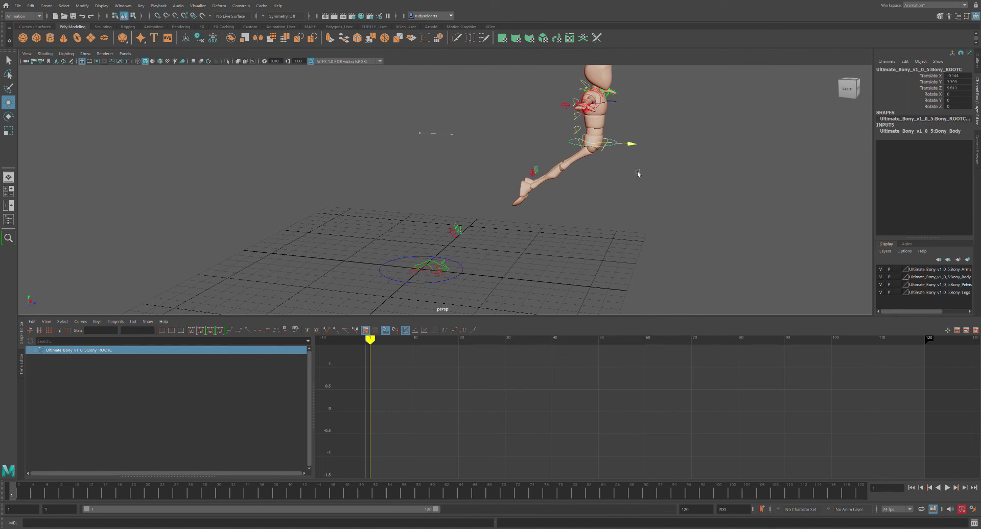
# Select both foot IK controls, raise them in Y and move them forward along Z beneath the raised body.
pyautogui.click(430, 274)
pyautogui.moveTo(427, 233); pyautogui.dragTo(447, 158, button='middle')
pyautogui.moveTo(456, 173); pyautogui.dragTo(632, 171)
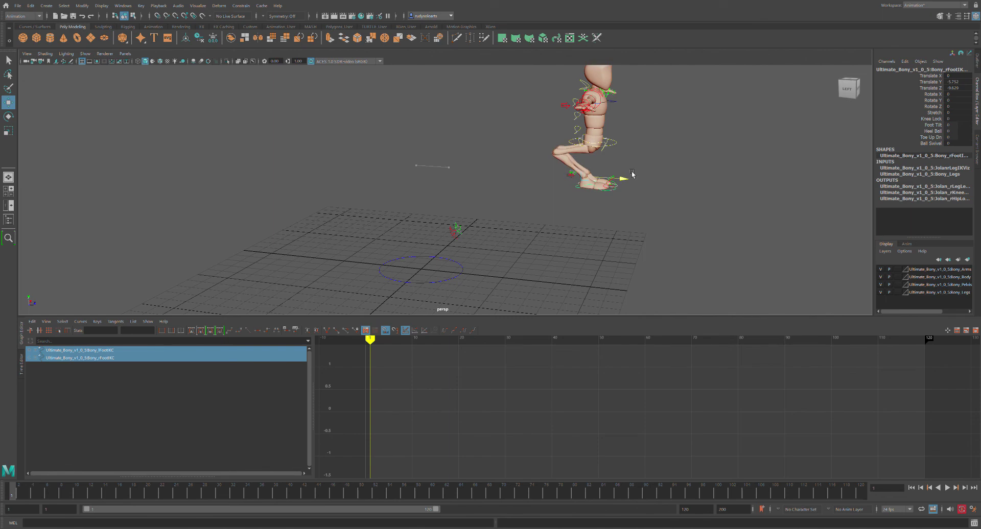
# Lower both foot IK controls to about 4.74 in Y beneath the raised body.
pyautogui.moveTo(590, 146); pyautogui.dragTo(647, 159)
pyautogui.scroll(-1, 648, 157)
pyautogui.keyDown('alt'); pyautogui.moveTo(647, 152); pyautogui.dragTo(615, 173, button='middle'); pyautogui.keyUp('alt')
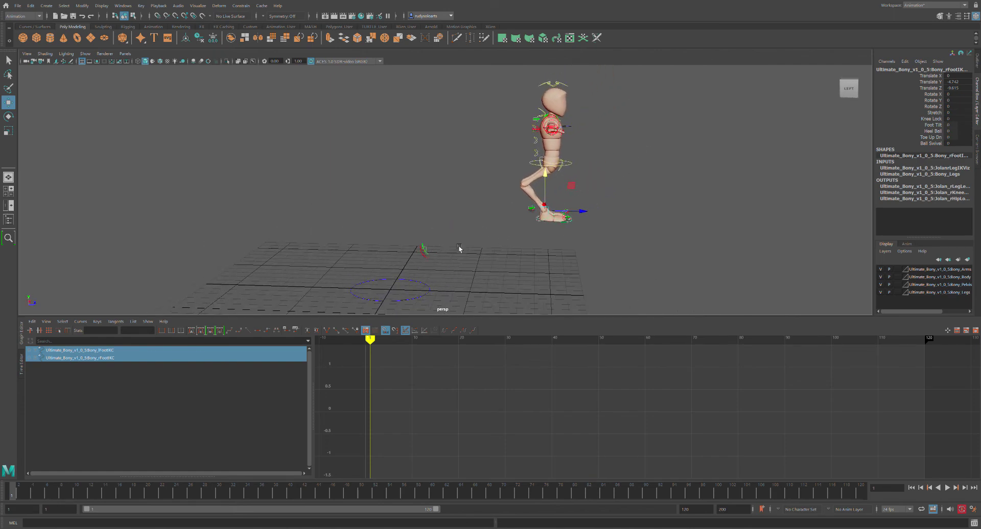
# Select both knee IK controls, raise them to about 5.17 in Y and move them forward to about 10.25 in Z, ahead of the knees.
pyautogui.keyDown('alt'); pyautogui.moveTo(414, 243); pyautogui.dragTo(442, 263); pyautogui.keyUp('alt')
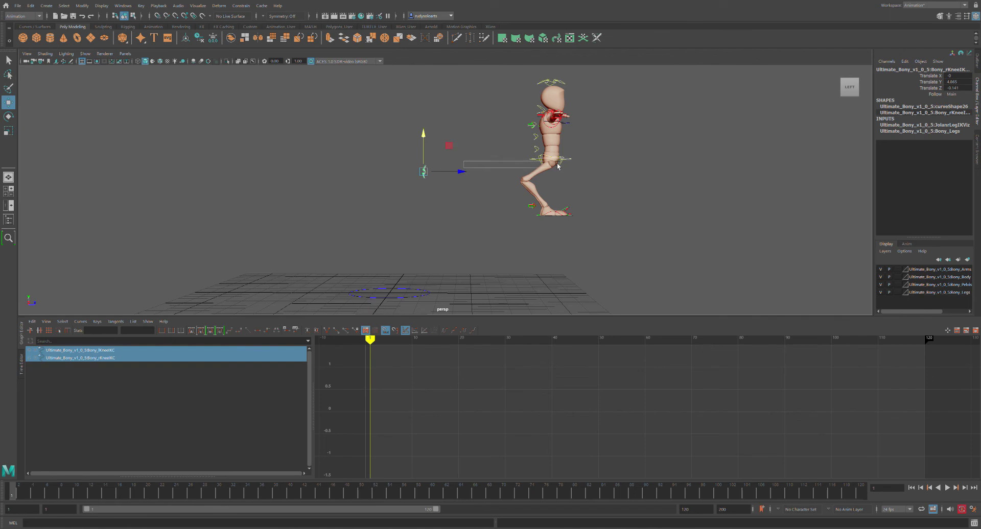
pyautogui.moveTo(557, 164); pyautogui.dragTo(559, 168)
pyautogui.hotkey('ctrl', 'z')
pyautogui.moveTo(462, 172); pyautogui.dragTo(503, 173)
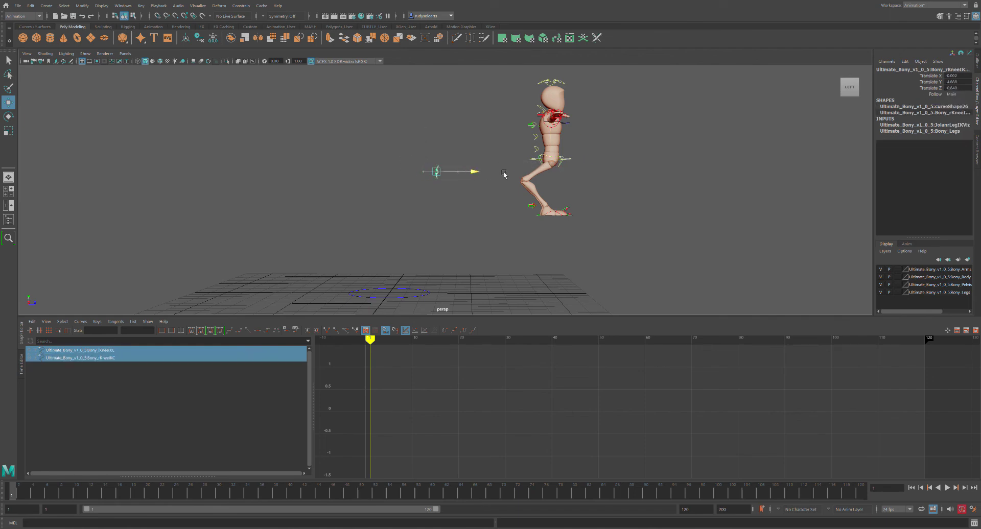
pyautogui.keyDown('alt'); pyautogui.moveTo(642, 190); pyautogui.dragTo(556, 193); pyautogui.keyUp('alt')
pyautogui.keyDown('alt'); pyautogui.moveTo(556, 193); pyautogui.dragTo(557, 185, button='middle'); pyautogui.keyUp('alt')
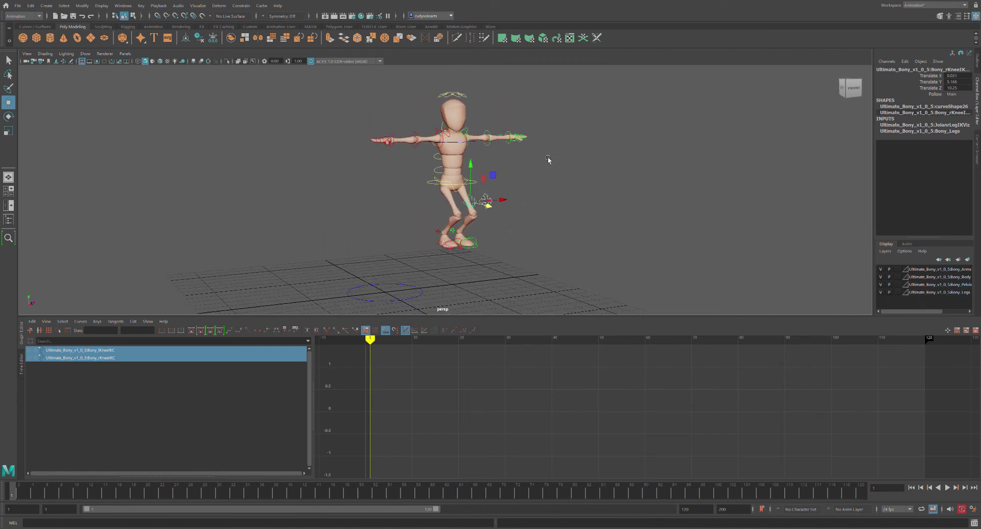
# Undo the moves of both knee IK controls and both foot IK controls.
pyautogui.hotkey('ctrl', 'z')
pyautogui.hotkey('ctrl', 'z')
pyautogui.hotkey('ctrl', 'z')
pyautogui.hotkey('ctrl', 'z')
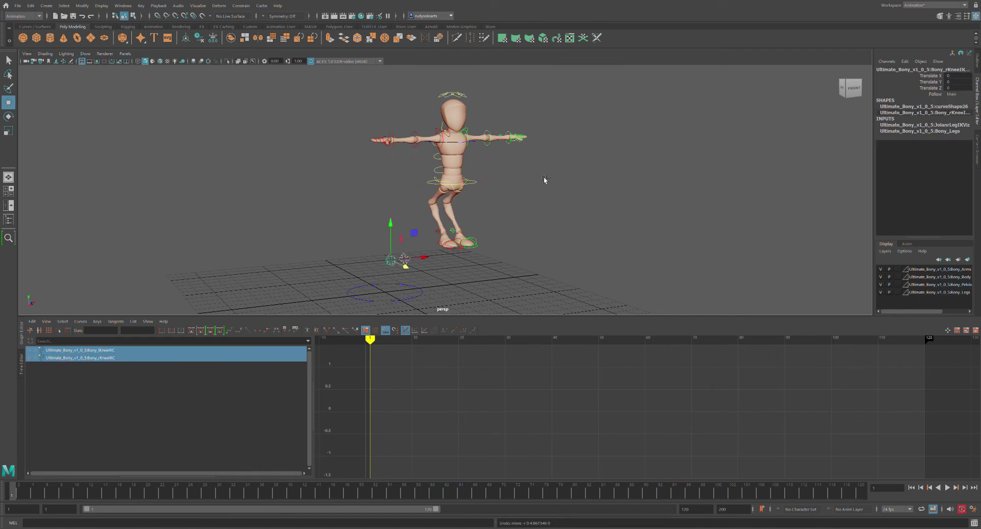
pyautogui.hotkey('ctrl', 'z')
pyautogui.hotkey('ctrl', 'z')
pyautogui.hotkey('ctrl', 'z')
pyautogui.hotkey('ctrl', 'z')
pyautogui.hotkey('ctrl', 'z')
pyautogui.hotkey('ctrl', 'z')
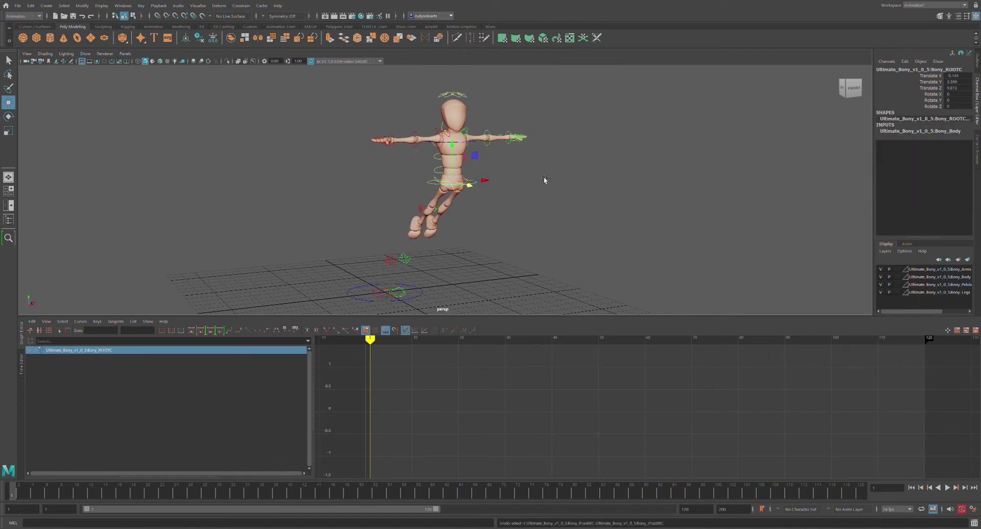
# Undo the root control's moves to bring the character back to standing, and clear the selection.
pyautogui.hotkey('ctrl', 'z')
pyautogui.hotkey('ctrl', 'z')
pyautogui.hotkey('ctrl', 'z')
pyautogui.hotkey('ctrl', 'z')
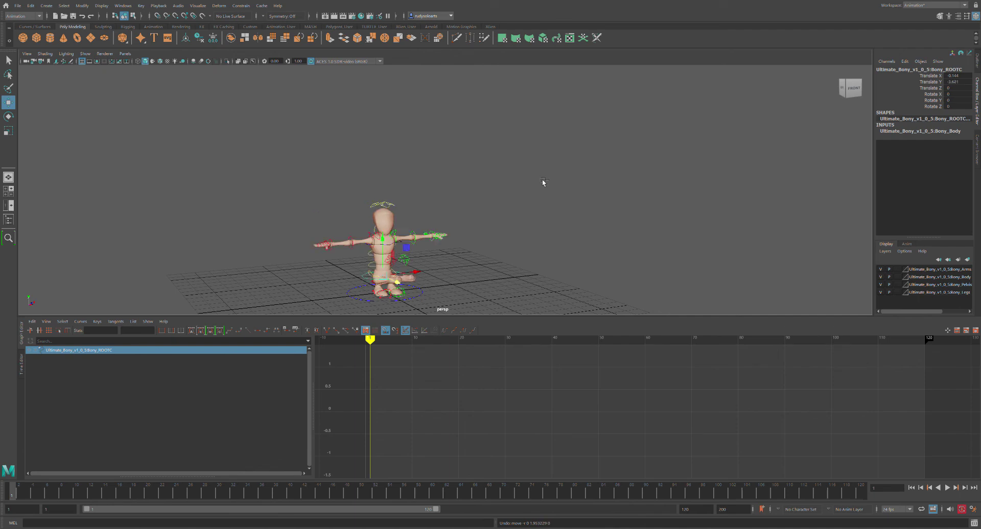
pyautogui.keyDown('alt'); pyautogui.moveTo(505, 194); pyautogui.dragTo(489, 198); pyautogui.keyUp('alt')
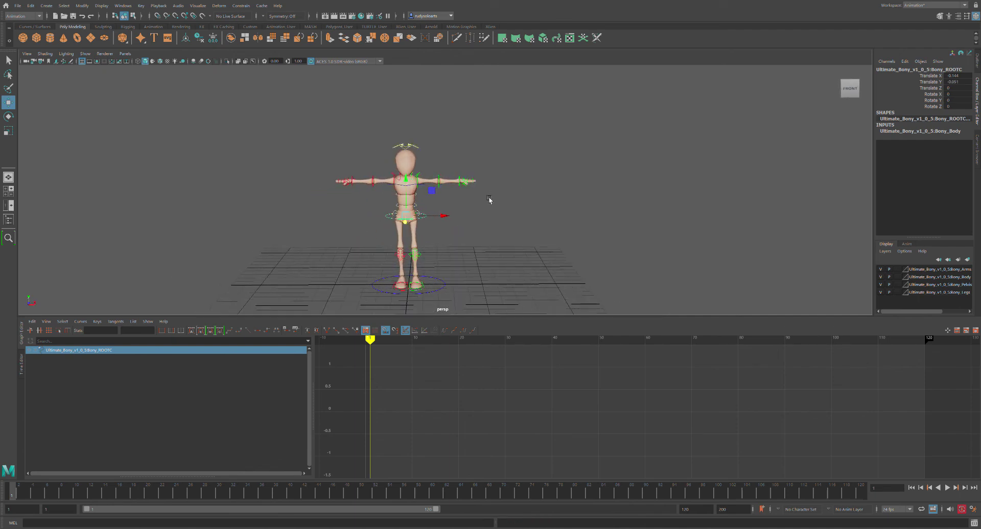
pyautogui.click(488, 199)
# Select the root control around the hips, clear it, and select the main hip control at the same spot to compare them.
pyautogui.keyDown('alt'); pyautogui.moveTo(486, 200); pyautogui.dragTo(516, 177, button='middle'); pyautogui.keyUp('alt')
pyautogui.keyDown('alt'); pyautogui.moveTo(516, 179); pyautogui.dragTo(501, 200); pyautogui.keyUp('alt')
pyautogui.keyDown('alt'); pyautogui.moveTo(502, 197); pyautogui.dragTo(489, 188, button='middle'); pyautogui.keyUp('alt')
pyautogui.keyDown('alt'); pyautogui.moveTo(488, 189); pyautogui.dragTo(492, 187); pyautogui.keyUp('alt')
pyautogui.scroll(4, 493, 187)
pyautogui.keyDown('alt'); pyautogui.moveTo(492, 188); pyautogui.dragTo(492, 209, button='middle'); pyautogui.keyUp('alt')
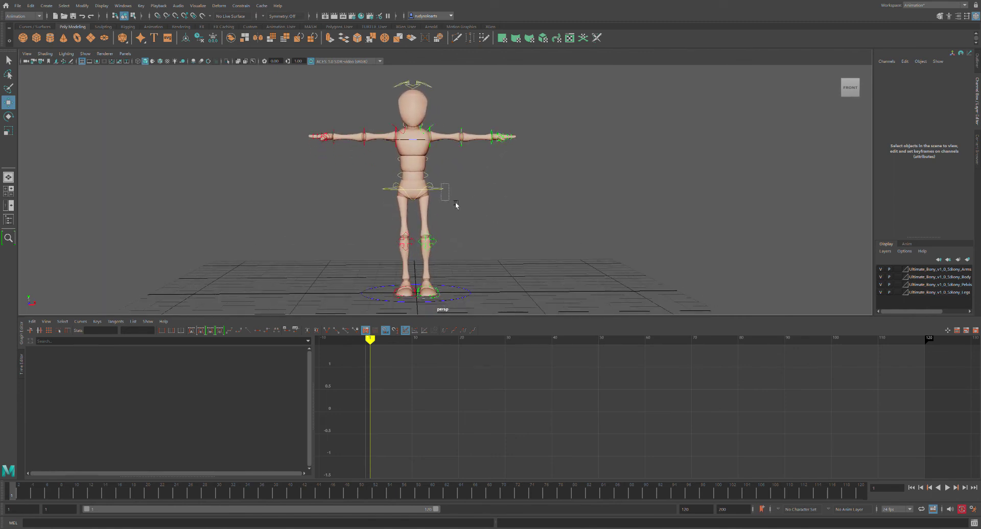
pyautogui.moveTo(457, 205); pyautogui.dragTo(463, 204)
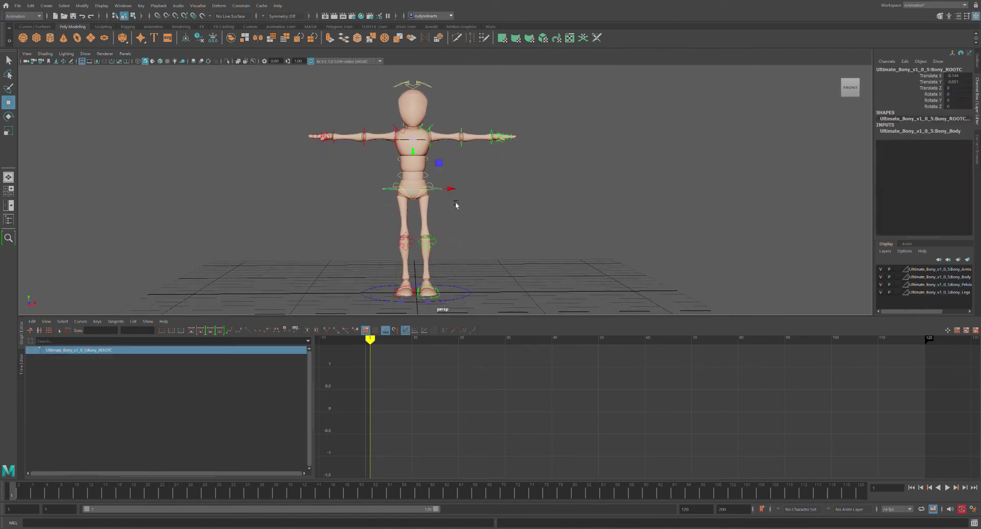
pyautogui.click(459, 193)
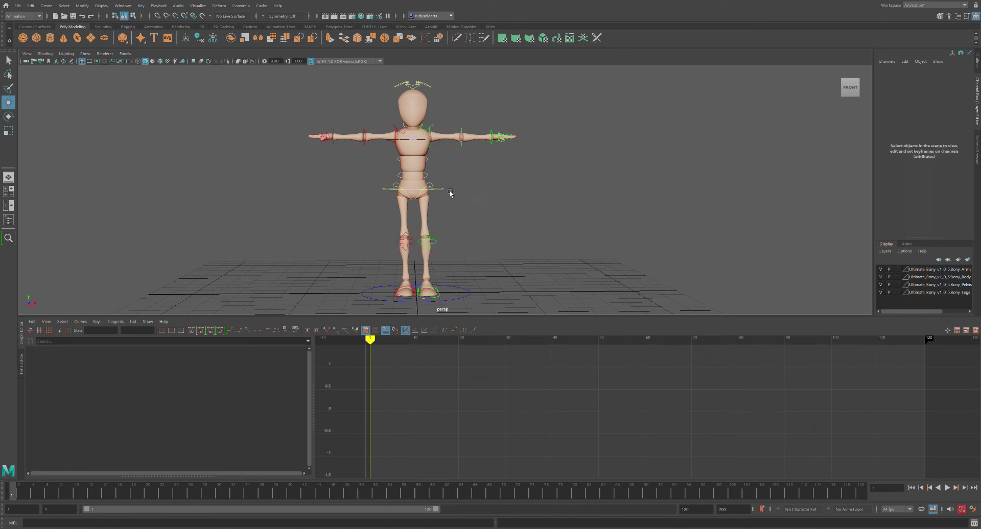
pyautogui.click(438, 188)
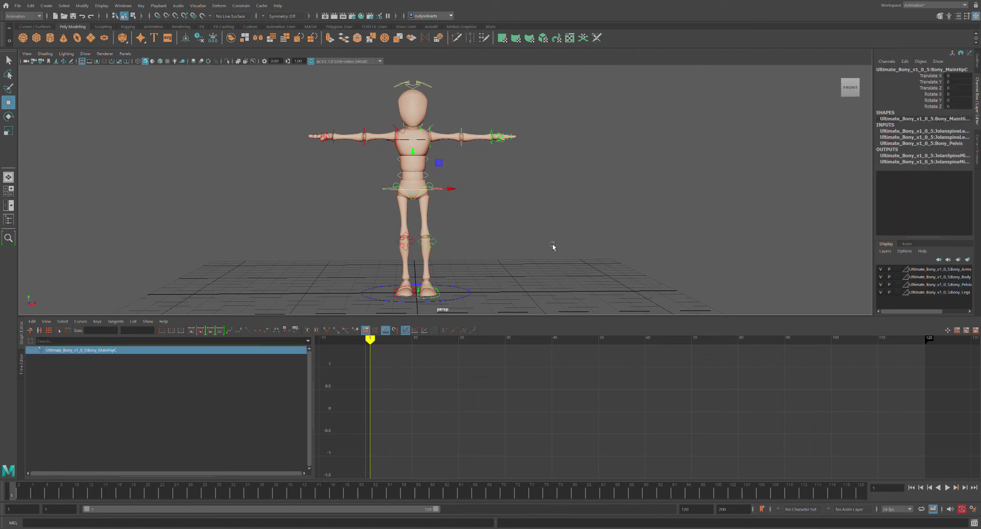
# Select the right leg switch control beside the ankle and set its Switch Ik Fk to 1.
pyautogui.keyDown('alt'); pyautogui.moveTo(448, 296); pyautogui.dragTo(506, 234); pyautogui.keyUp('alt')
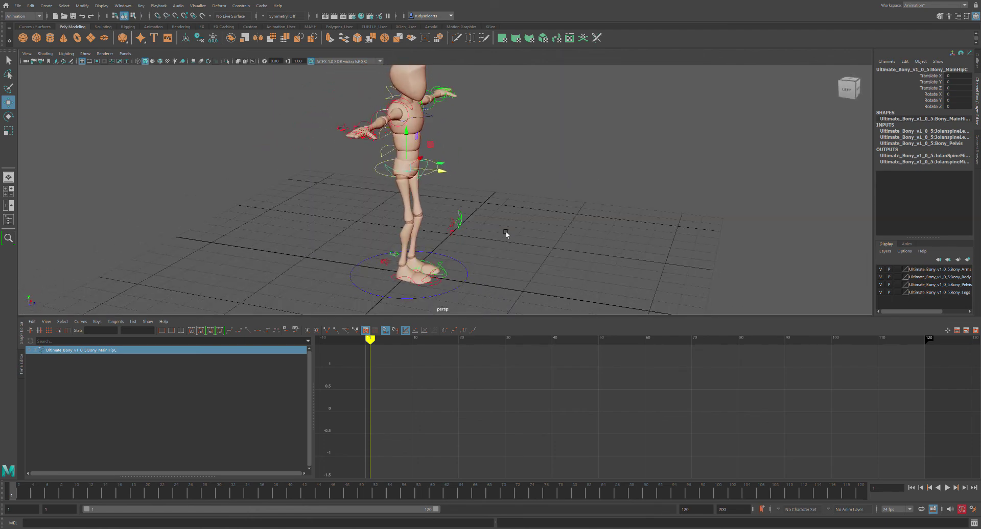
pyautogui.keyDown('alt'); pyautogui.moveTo(429, 257); pyautogui.dragTo(400, 159); pyautogui.keyUp('alt')
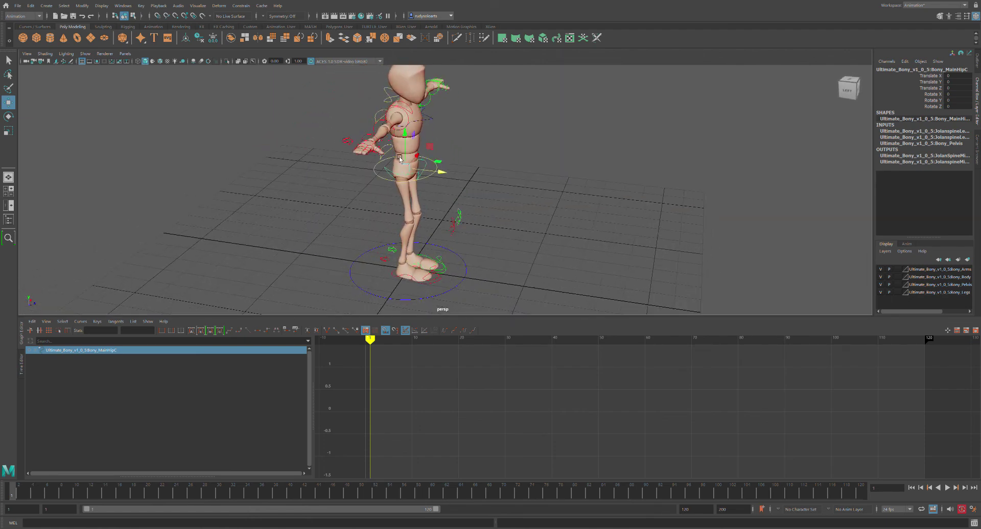
pyautogui.click(353, 144)
pyautogui.click(387, 260)
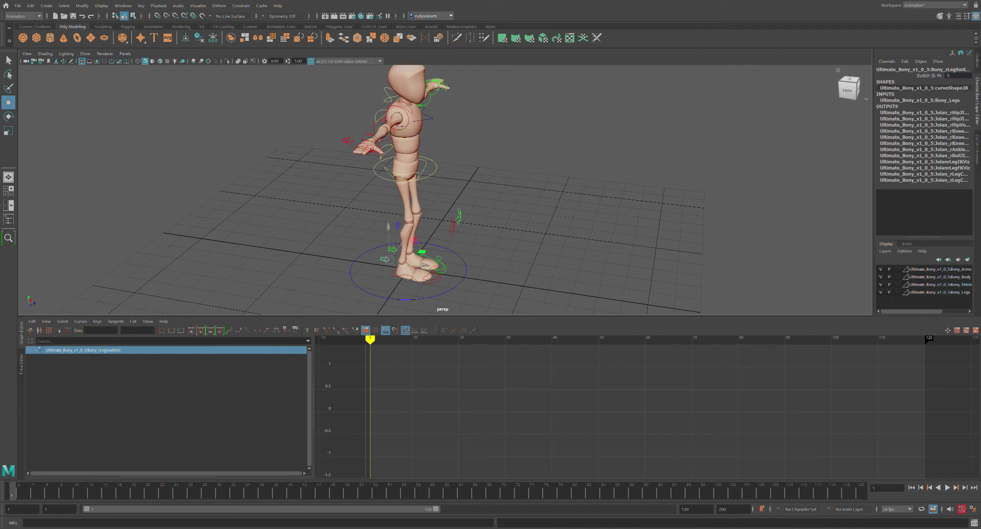
pyautogui.write('1')
pyautogui.press('Return')
# Select the right hip FK control and rotate it in Z to swing the leg up in front of the body.
pyautogui.keyDown('alt'); pyautogui.moveTo(589, 168); pyautogui.dragTo(540, 158); pyautogui.keyUp('alt')
pyautogui.keyDown('alt'); pyautogui.moveTo(540, 157); pyautogui.dragTo(508, 228, button='right'); pyautogui.keyUp('alt')
pyautogui.keyDown('alt'); pyautogui.moveTo(508, 228); pyautogui.dragTo(519, 167, button='middle'); pyautogui.keyUp('alt')
pyautogui.scroll(1, 519, 167)
pyautogui.click(431, 102)
pyautogui.keyDown('alt'); pyautogui.moveTo(455, 111); pyautogui.dragTo(508, 124); pyautogui.keyUp('alt')
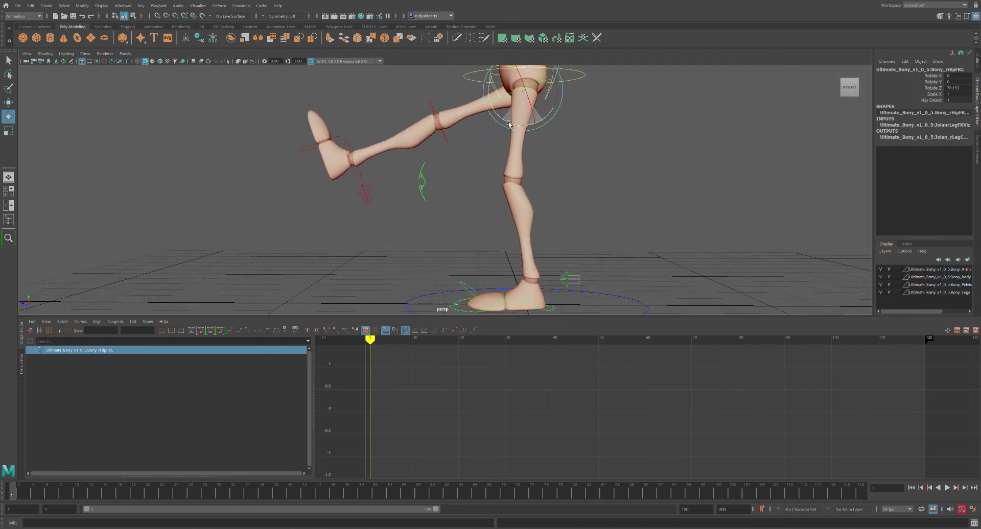
# Bend the right knee with its FK control and rotate the right ankle FK control in Z to angle the foot.
pyautogui.click(440, 110)
pyautogui.moveTo(477, 129); pyautogui.dragTo(444, 175)
pyautogui.click(397, 205)
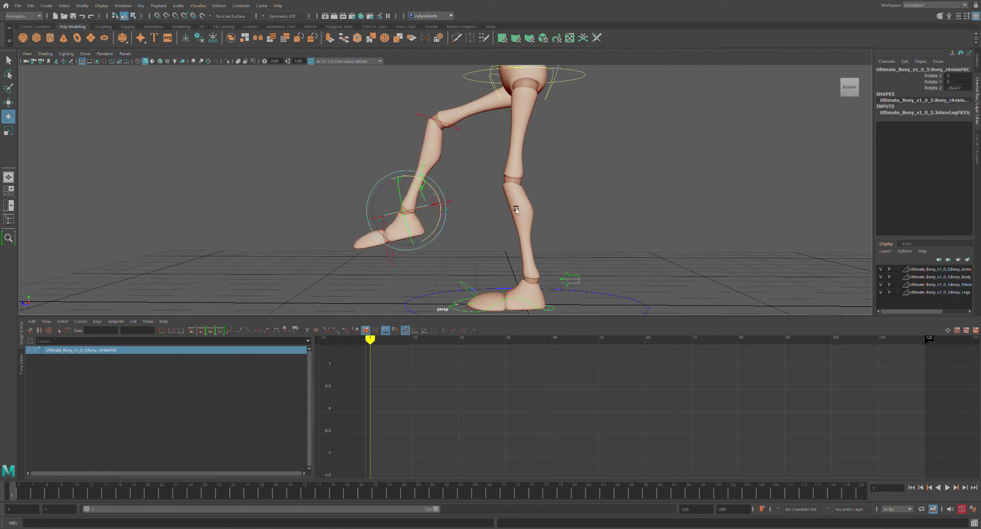
# Select the left foot IK control, rotate it in X and move it up and forward beside the raised right foot.
pyautogui.keyDown('alt'); pyautogui.moveTo(565, 236); pyautogui.dragTo(565, 206, button='middle'); pyautogui.keyUp('alt')
pyautogui.moveTo(565, 206)
pyautogui.keyDown('alt'); pyautogui.mouseDown()
pyautogui.moveTo(574, 210)
pyautogui.moveTo(565, 207)
pyautogui.mouseUp(); pyautogui.keyUp('alt')
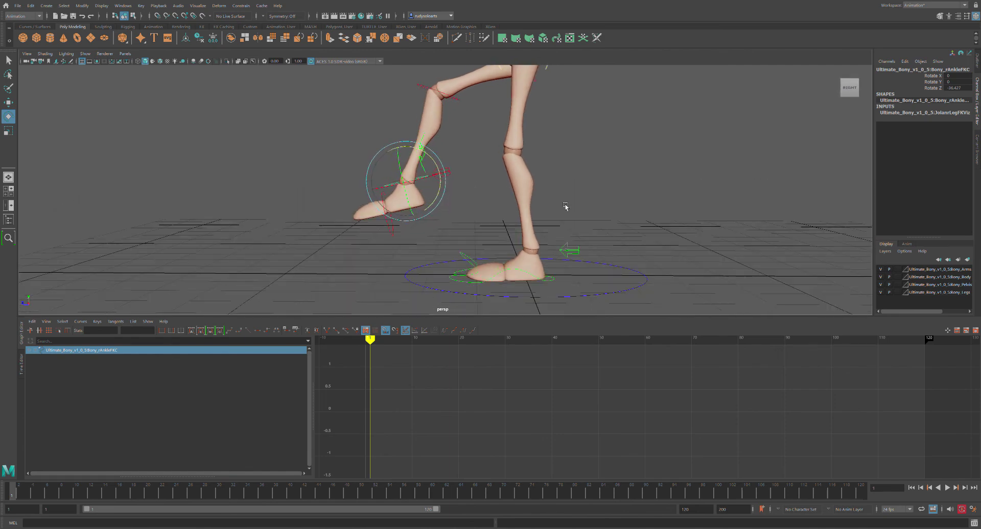
pyautogui.click(532, 276)
pyautogui.moveTo(531, 268); pyautogui.dragTo(450, 194)
pyautogui.press('w')
pyautogui.press('e')
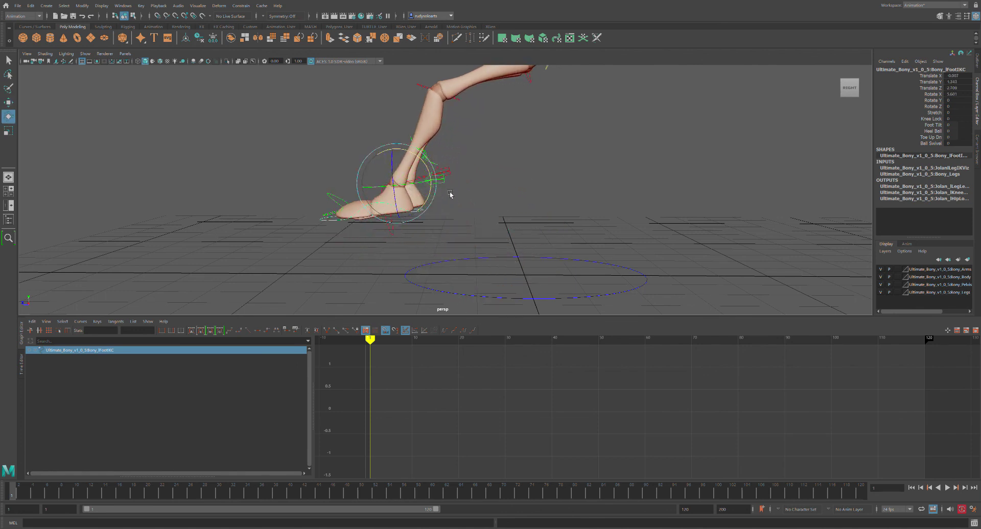
# Undo the left foot IK pose and the right leg's FK rotations, keeping the right leg switched to FK.
pyautogui.keyDown('alt'); pyautogui.moveTo(500, 169); pyautogui.dragTo(508, 233); pyautogui.keyUp('alt')
pyautogui.hotkey('ctrl', 'z')
pyautogui.hotkey('ctrl', 'z')
pyautogui.hotkey('ctrl', 'z')
pyautogui.hotkey('ctrl', 'z')
pyautogui.hotkey('ctrl', 'z')
pyautogui.hotkey('ctrl', 'z')
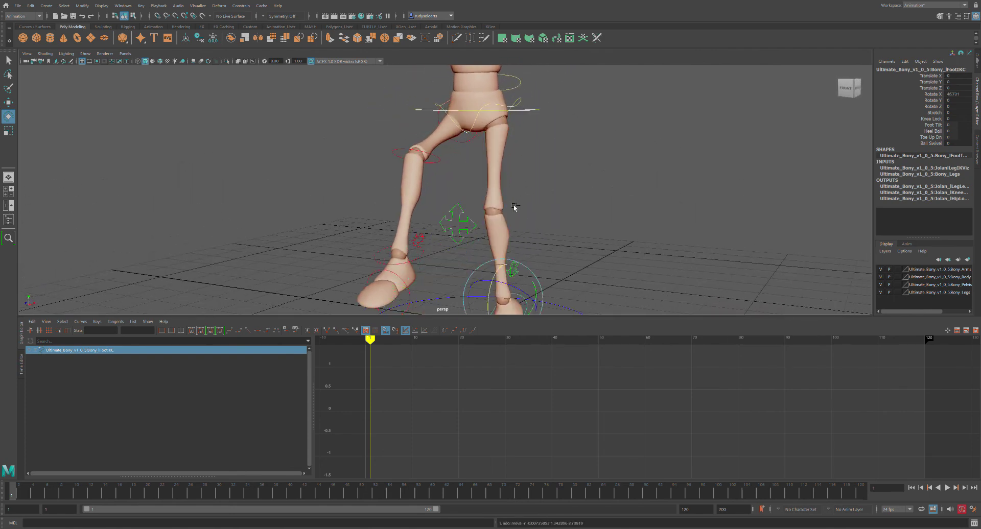
pyautogui.hotkey('ctrl', 'z')
pyautogui.hotkey('ctrl', 'z')
pyautogui.hotkey('ctrl', 'z')
pyautogui.hotkey('ctrl', 'z')
pyautogui.hotkey('ctrl', 'z')
pyautogui.hotkey('ctrl', 'z')
pyautogui.hotkey('ctrl', 'z')
pyautogui.hotkey('ctrl', 'z')
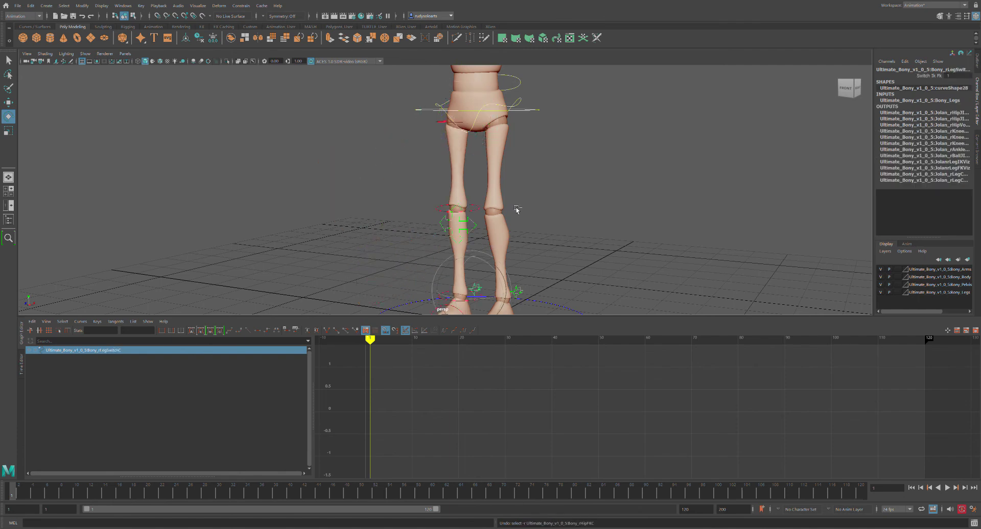
# Clear the selection of the right leg switch control.
pyautogui.keyDown('alt'); pyautogui.moveTo(552, 203); pyautogui.dragTo(555, 223); pyautogui.keyUp('alt')
pyautogui.keyDown('alt'); pyautogui.moveTo(558, 229); pyautogui.dragTo(546, 234); pyautogui.keyUp('alt')
pyautogui.scroll(-3, 558, 236)
pyautogui.click(545, 217)
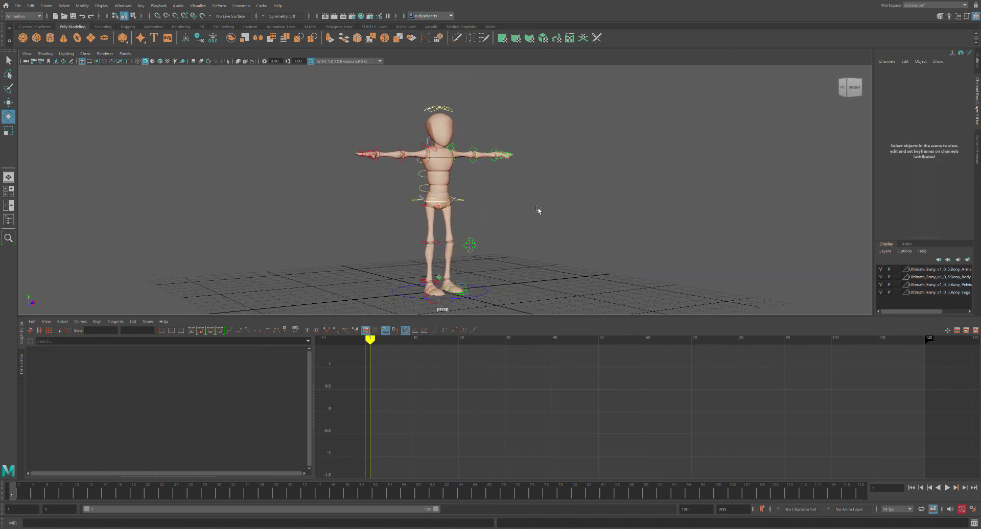
pyautogui.keyDown('alt'); pyautogui.moveTo(547, 203); pyautogui.dragTo(545, 196); pyautogui.keyUp('alt')
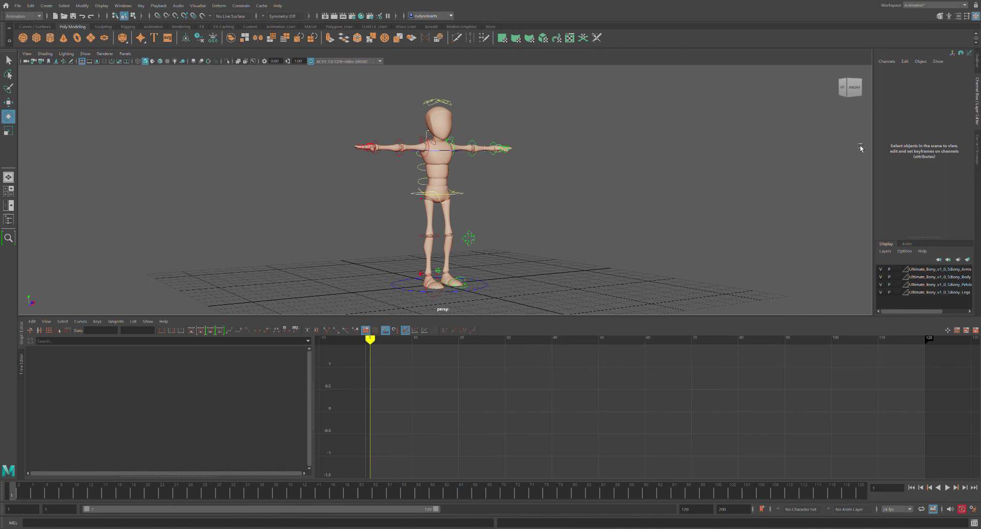